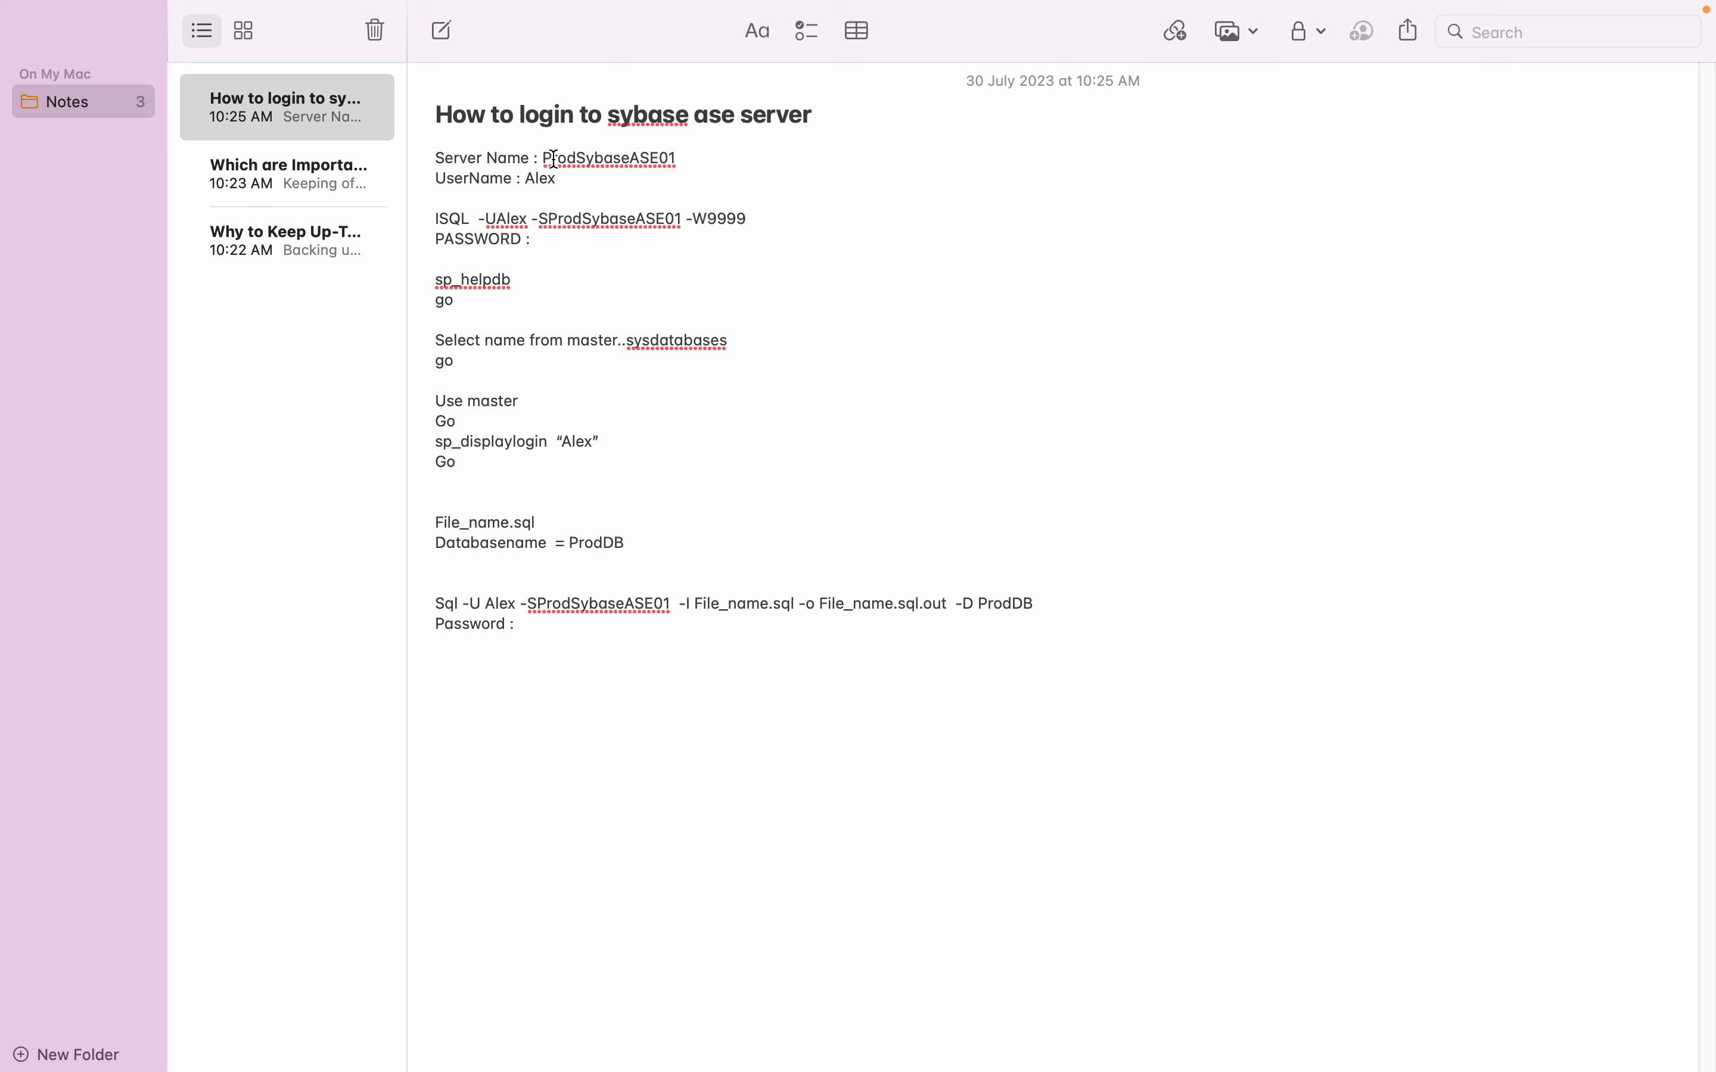
Step: Highlight the server name, the username line and the ISQL login command in the Sybase login note
drag(548, 161, 675, 159)
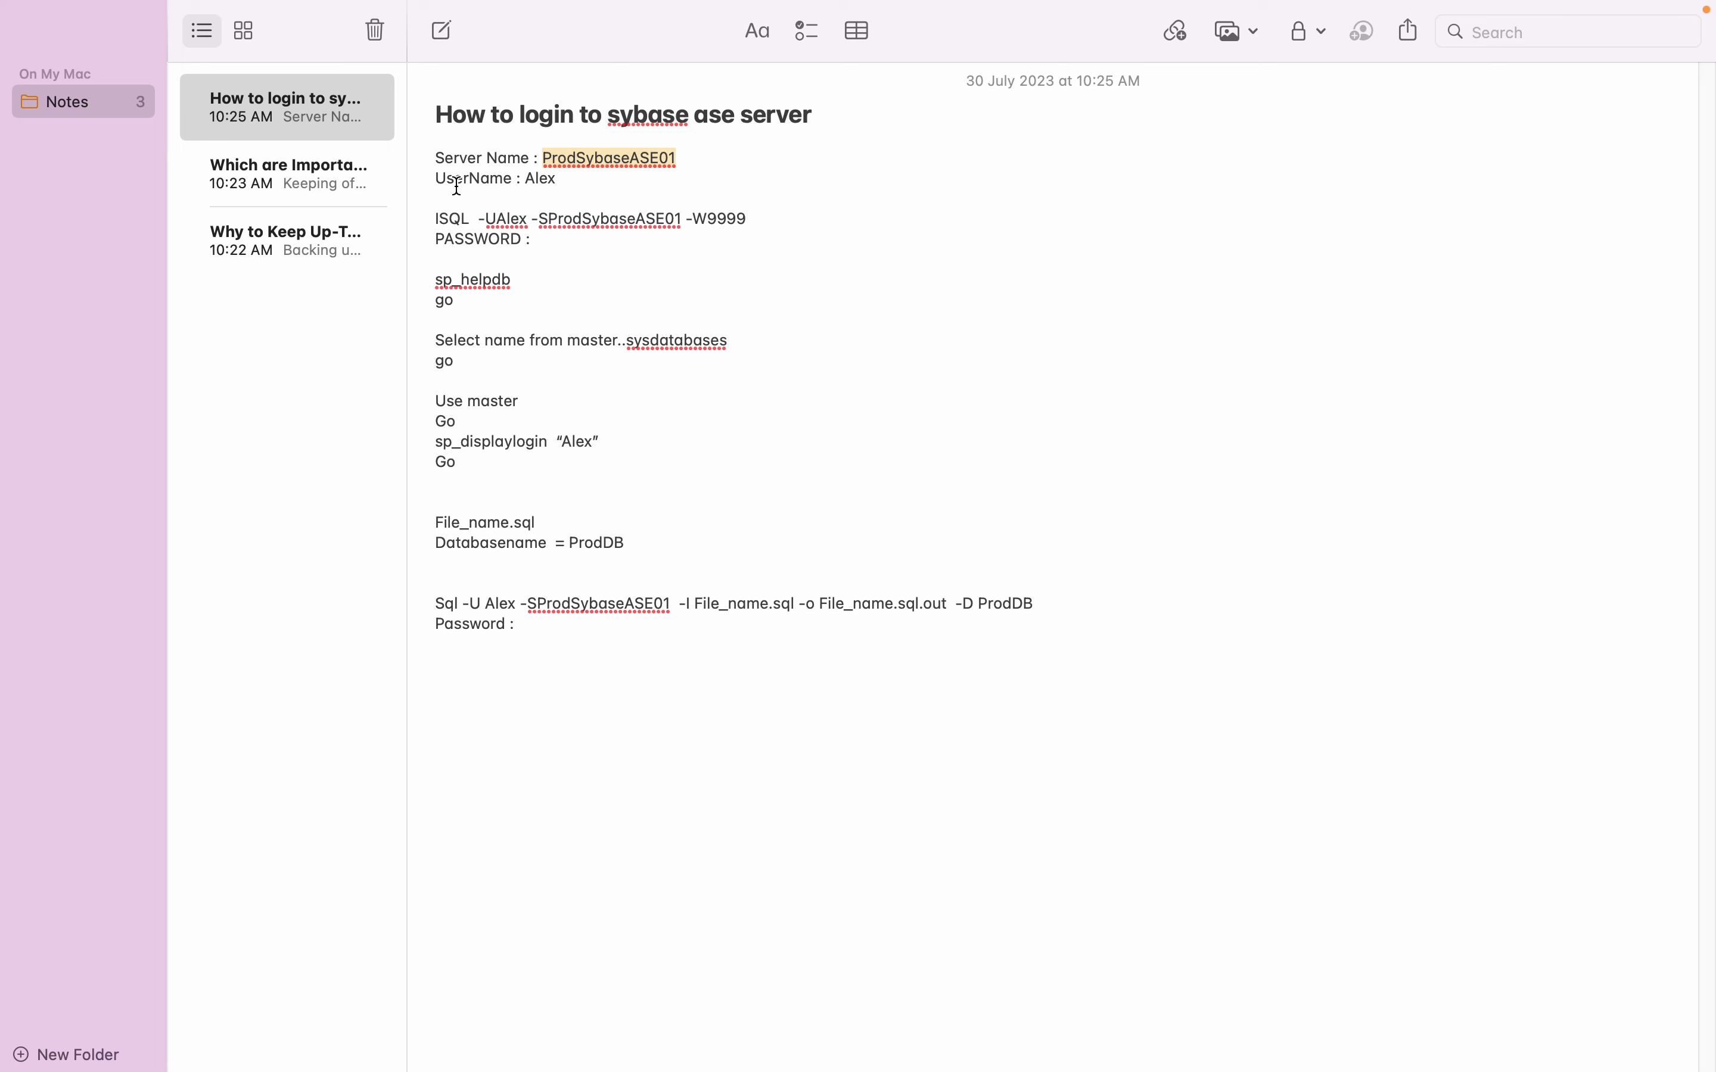
drag(434, 179, 573, 179)
click(883, 219)
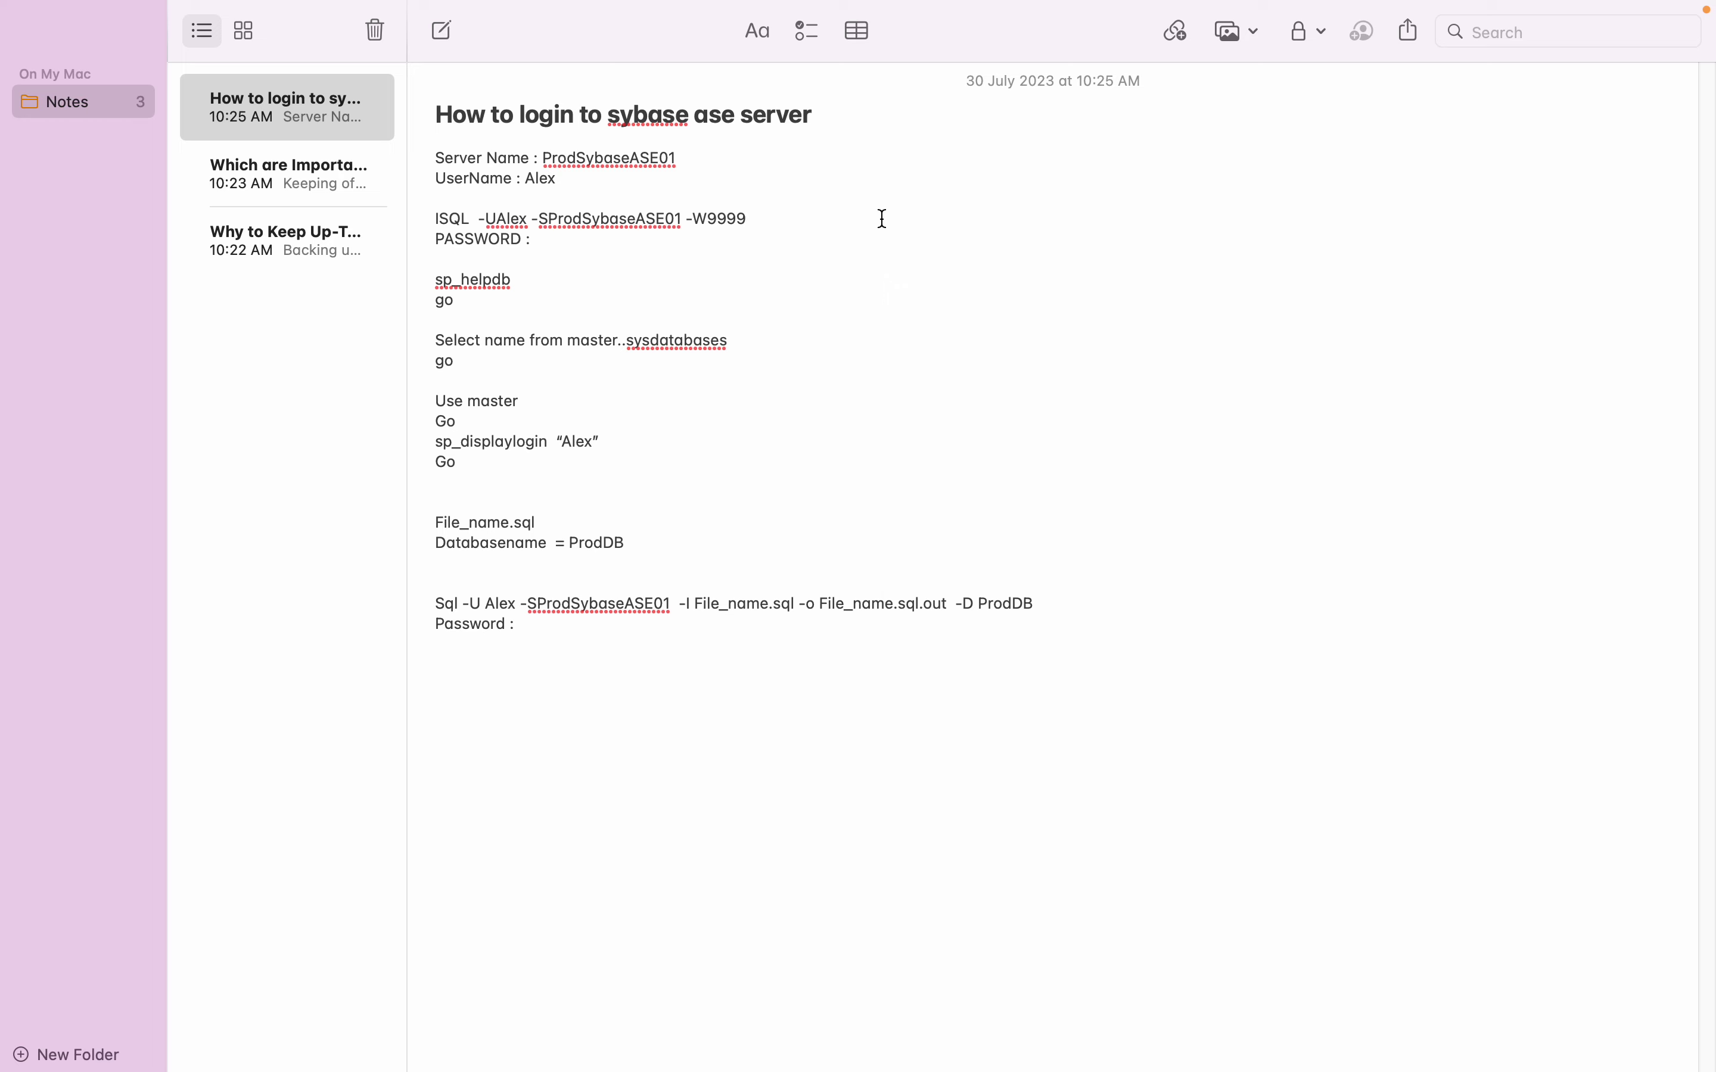
drag(440, 219, 790, 218)
click(732, 233)
Step: Add an "Exit" line below the sp_displaylogin block, with blank lines around it
click(491, 495)
key(Return)
key(Return)
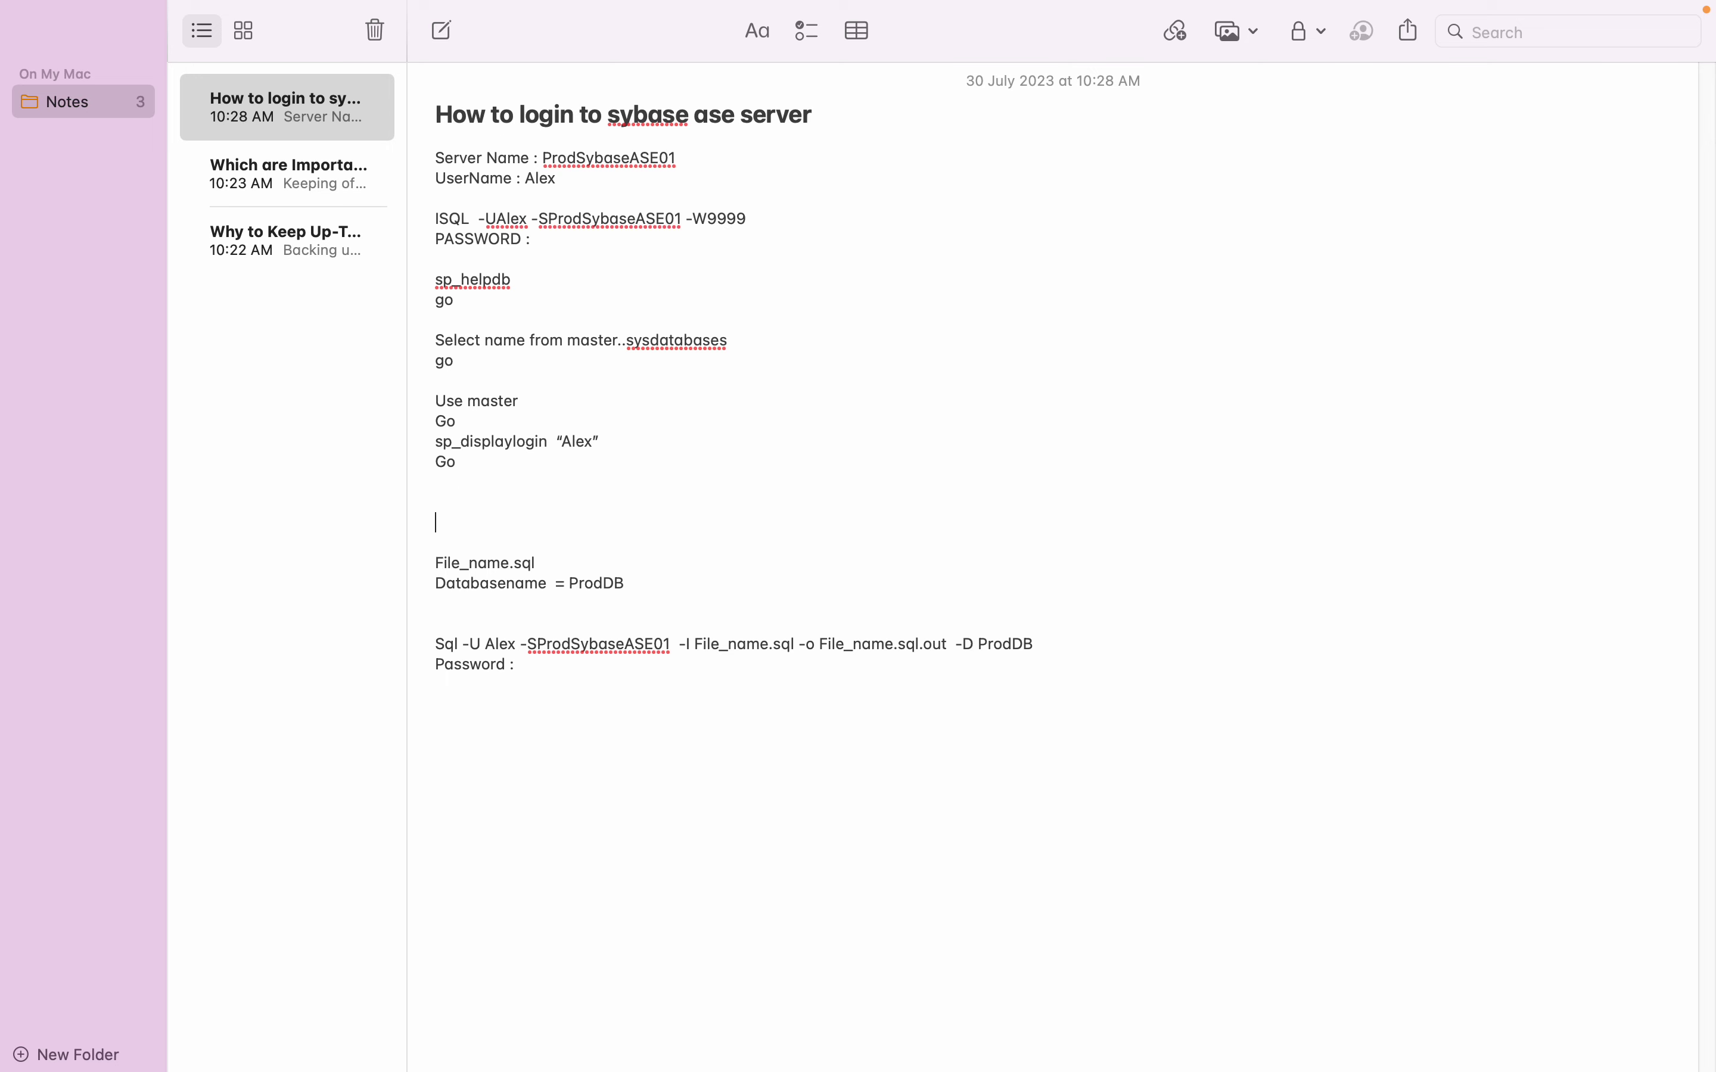
text(exit)
key(Return)
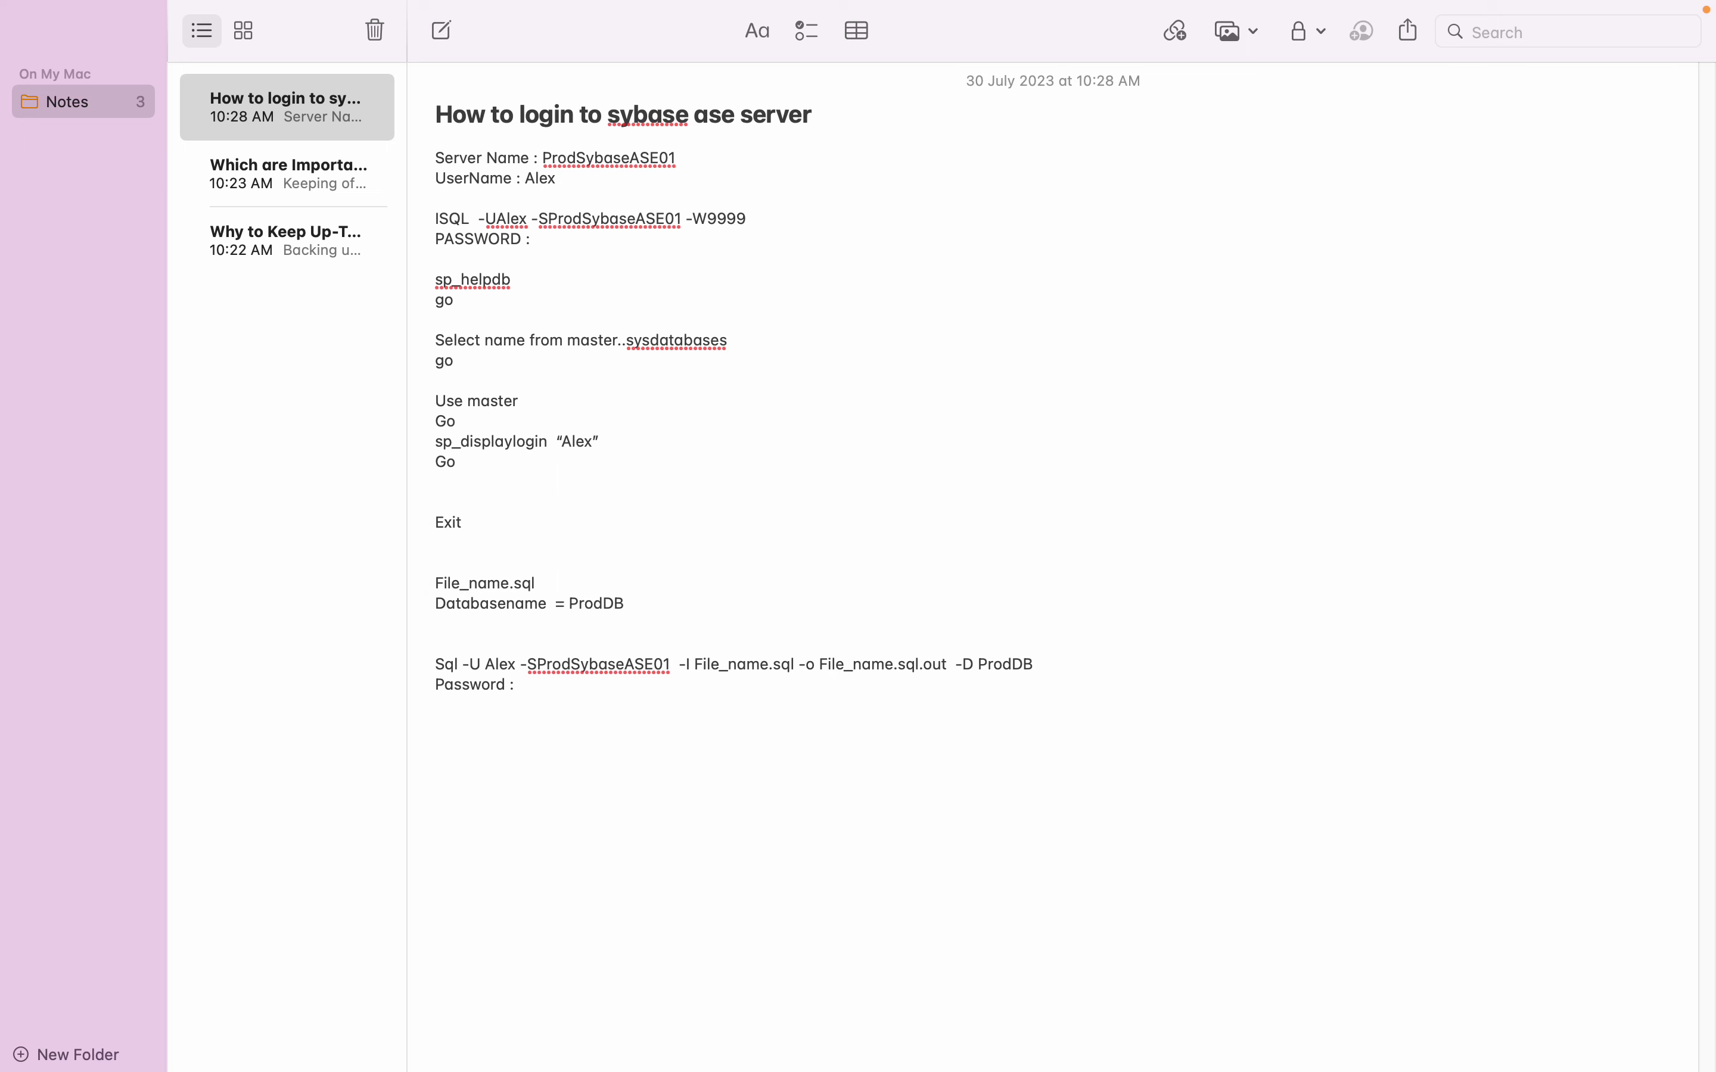
key(Return)
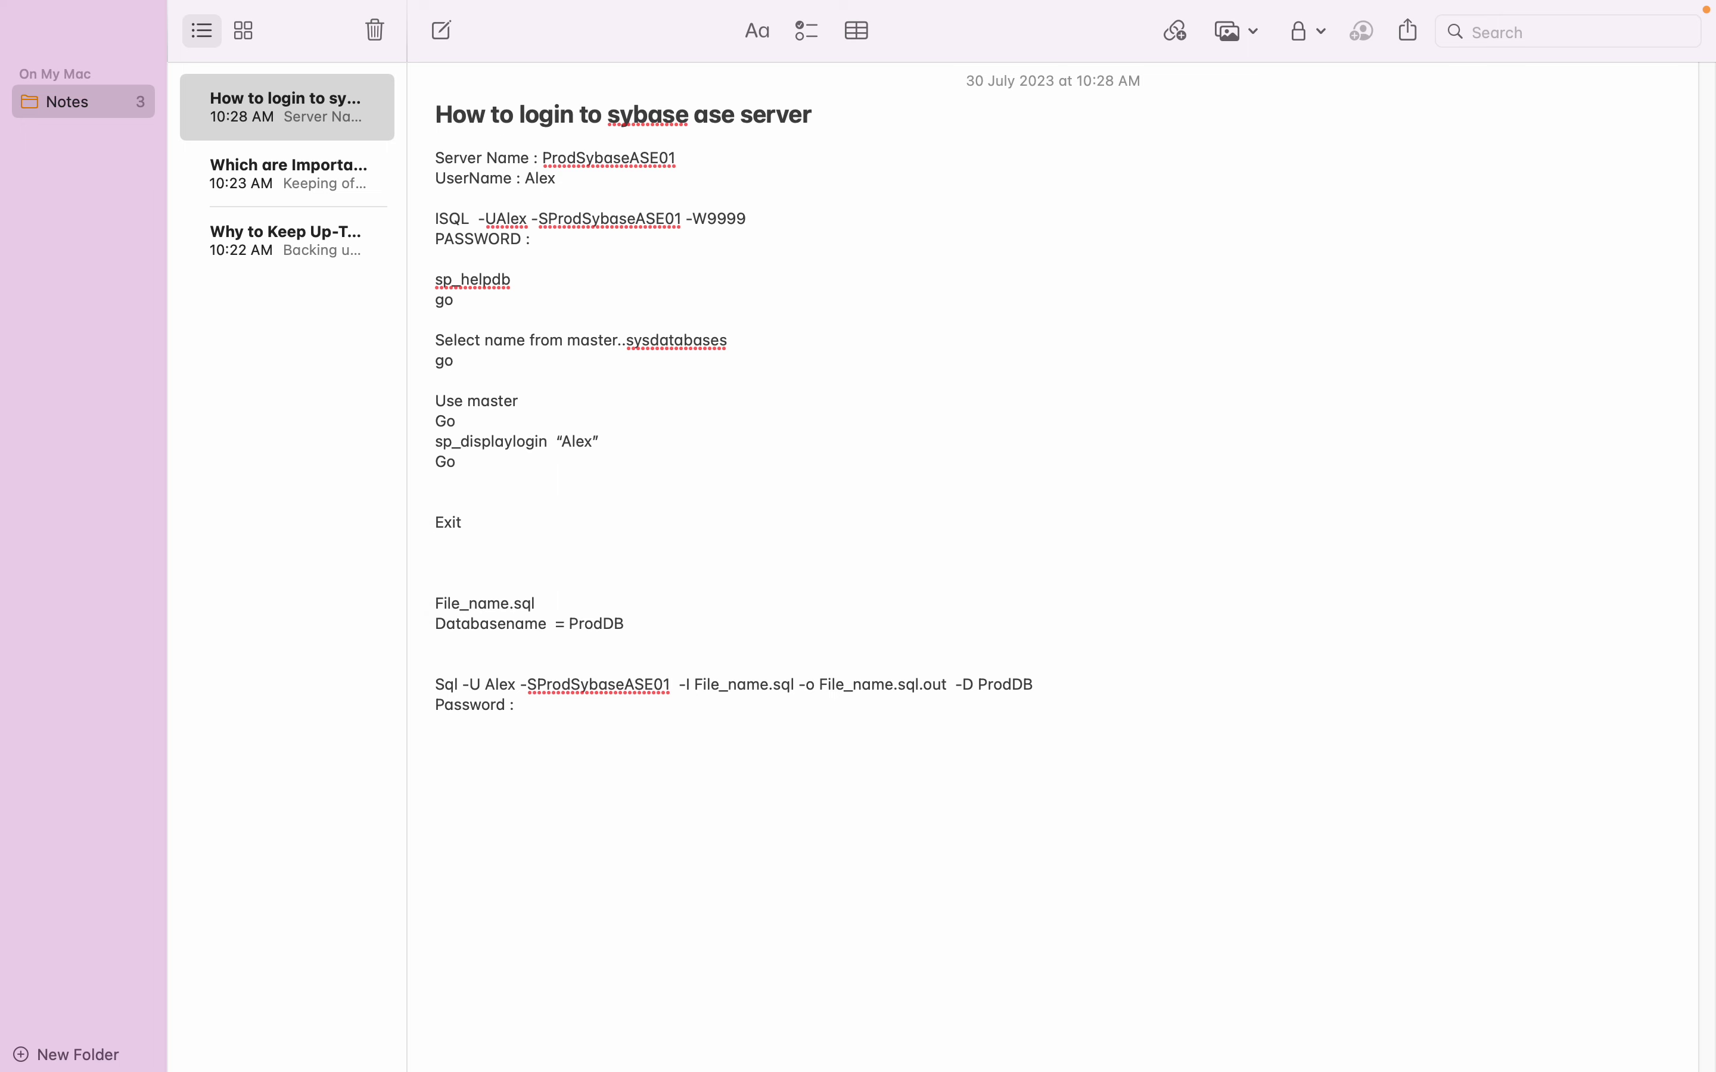
Step: Add the commands "Touch intser01.sql" and "Chmod +x insert01.sql" on separate lines below Exit, followed by a blank line
text(touch intser01.sql)
key(Return)
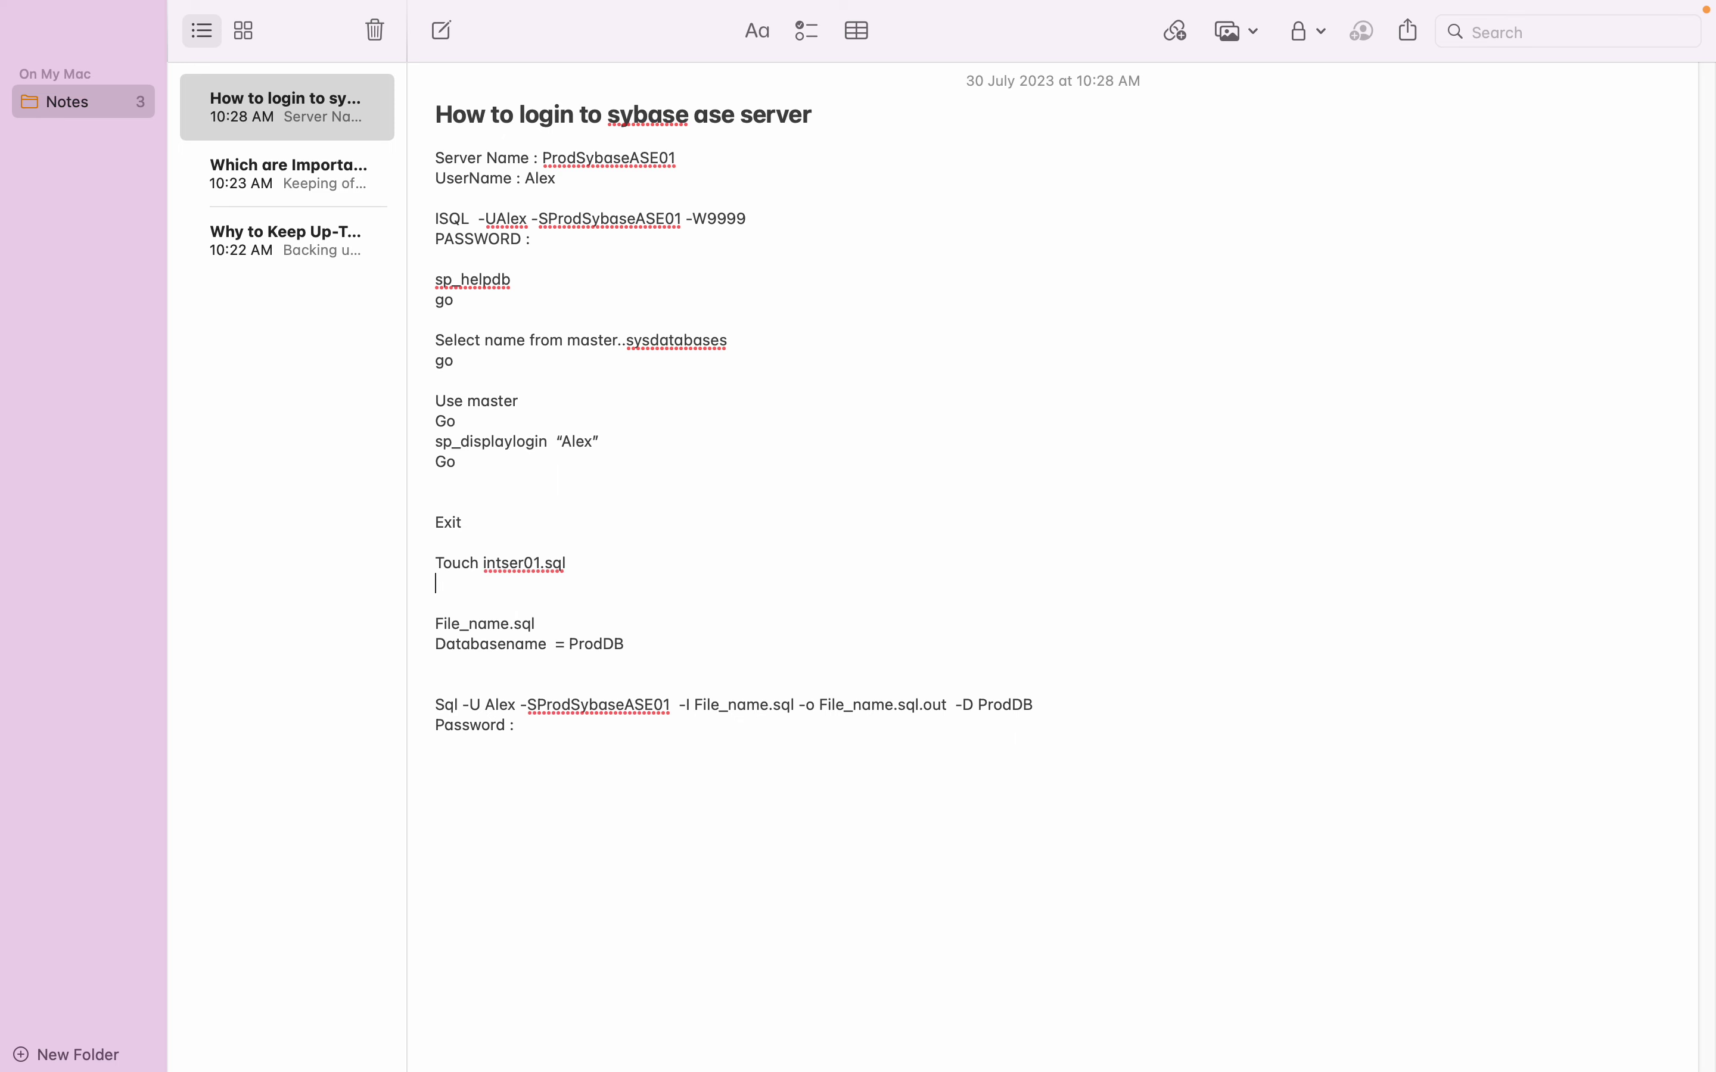
text(Chmod +x)
text(insert01.sql)
key(Return)
key(Return)
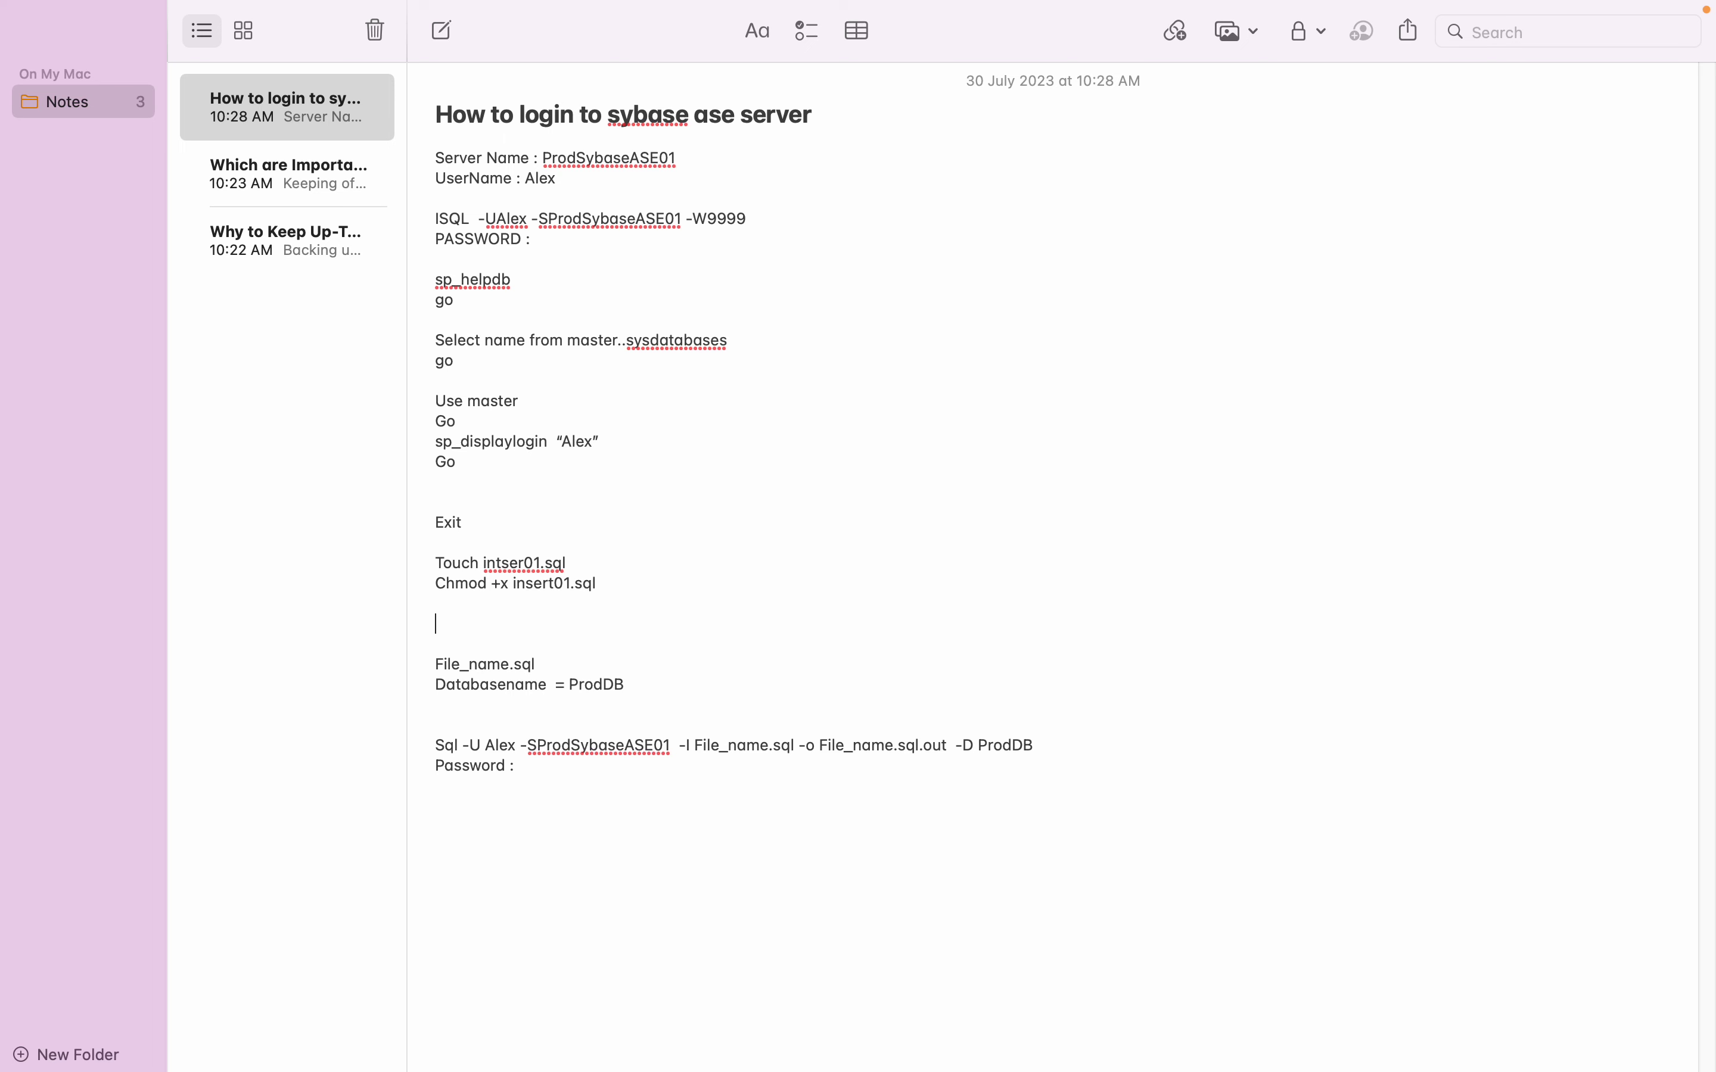
Step: Write an Sql command below Chmod with the -U username option, -SProdSybaseASE01, -I insert01.sql and -o insert01.sql.out
text(Sql -UAlex -SProdSybase)
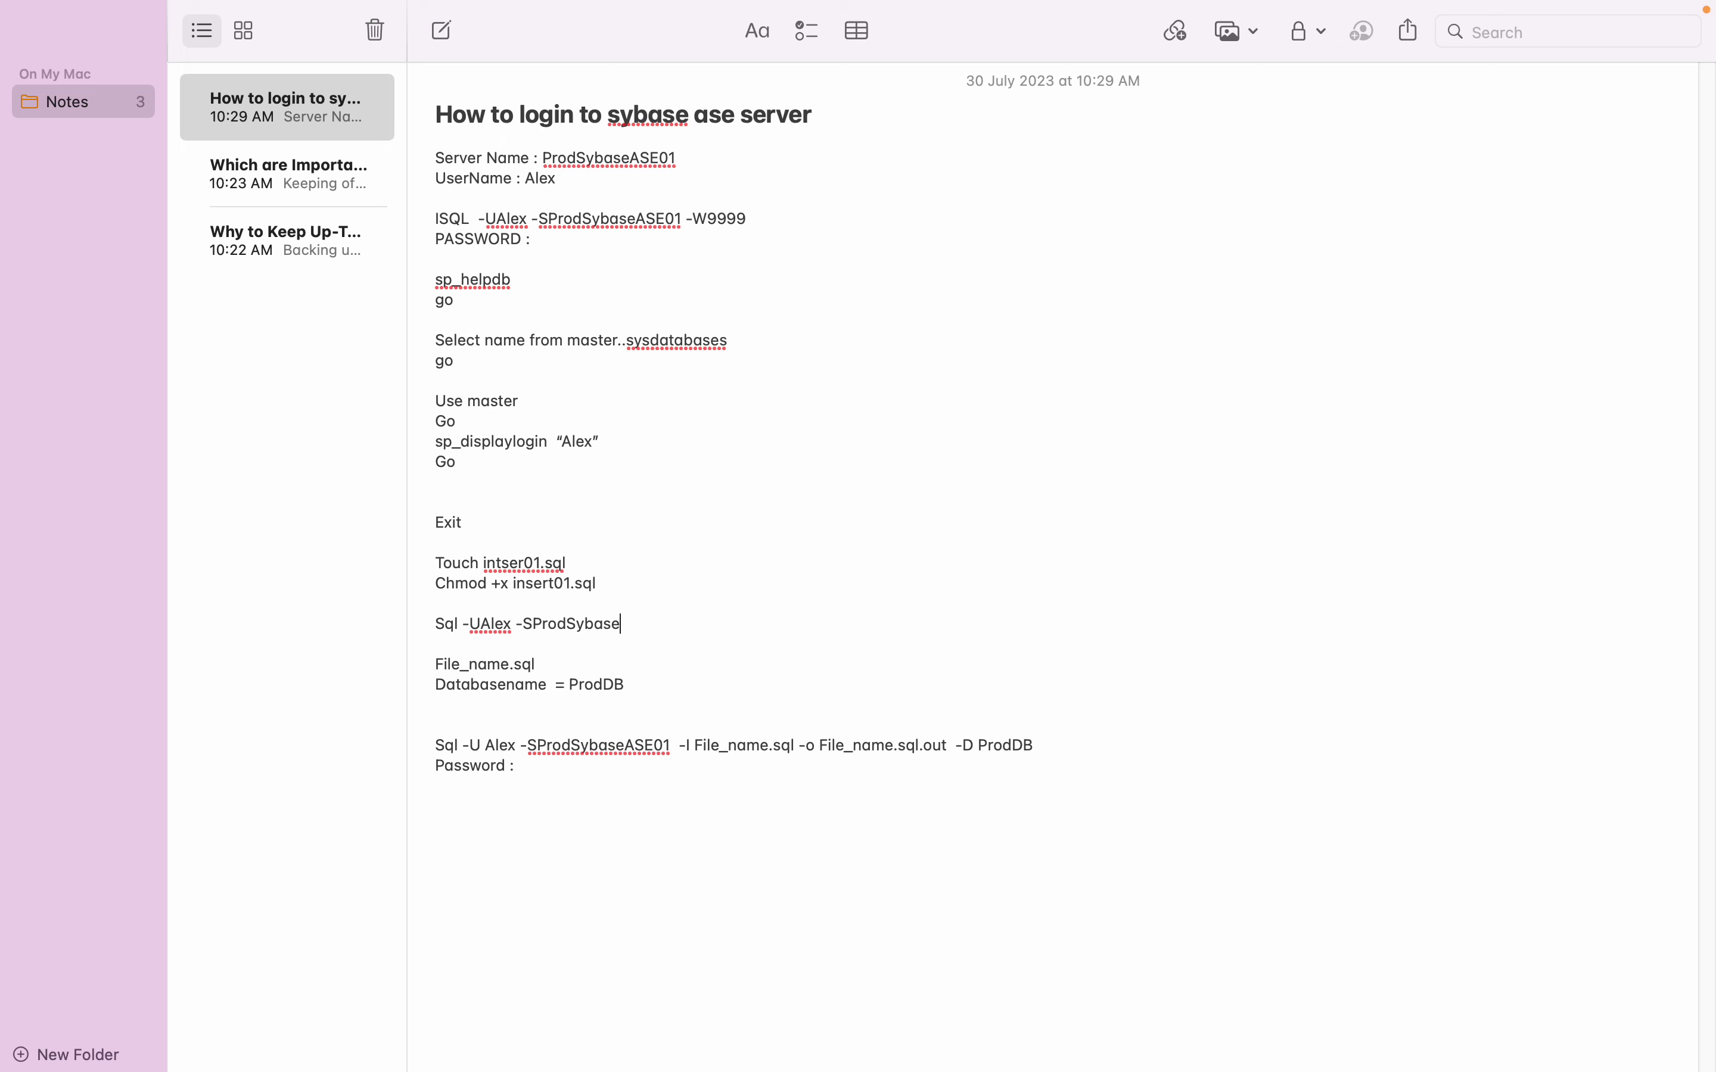
text(ASE01 -i)
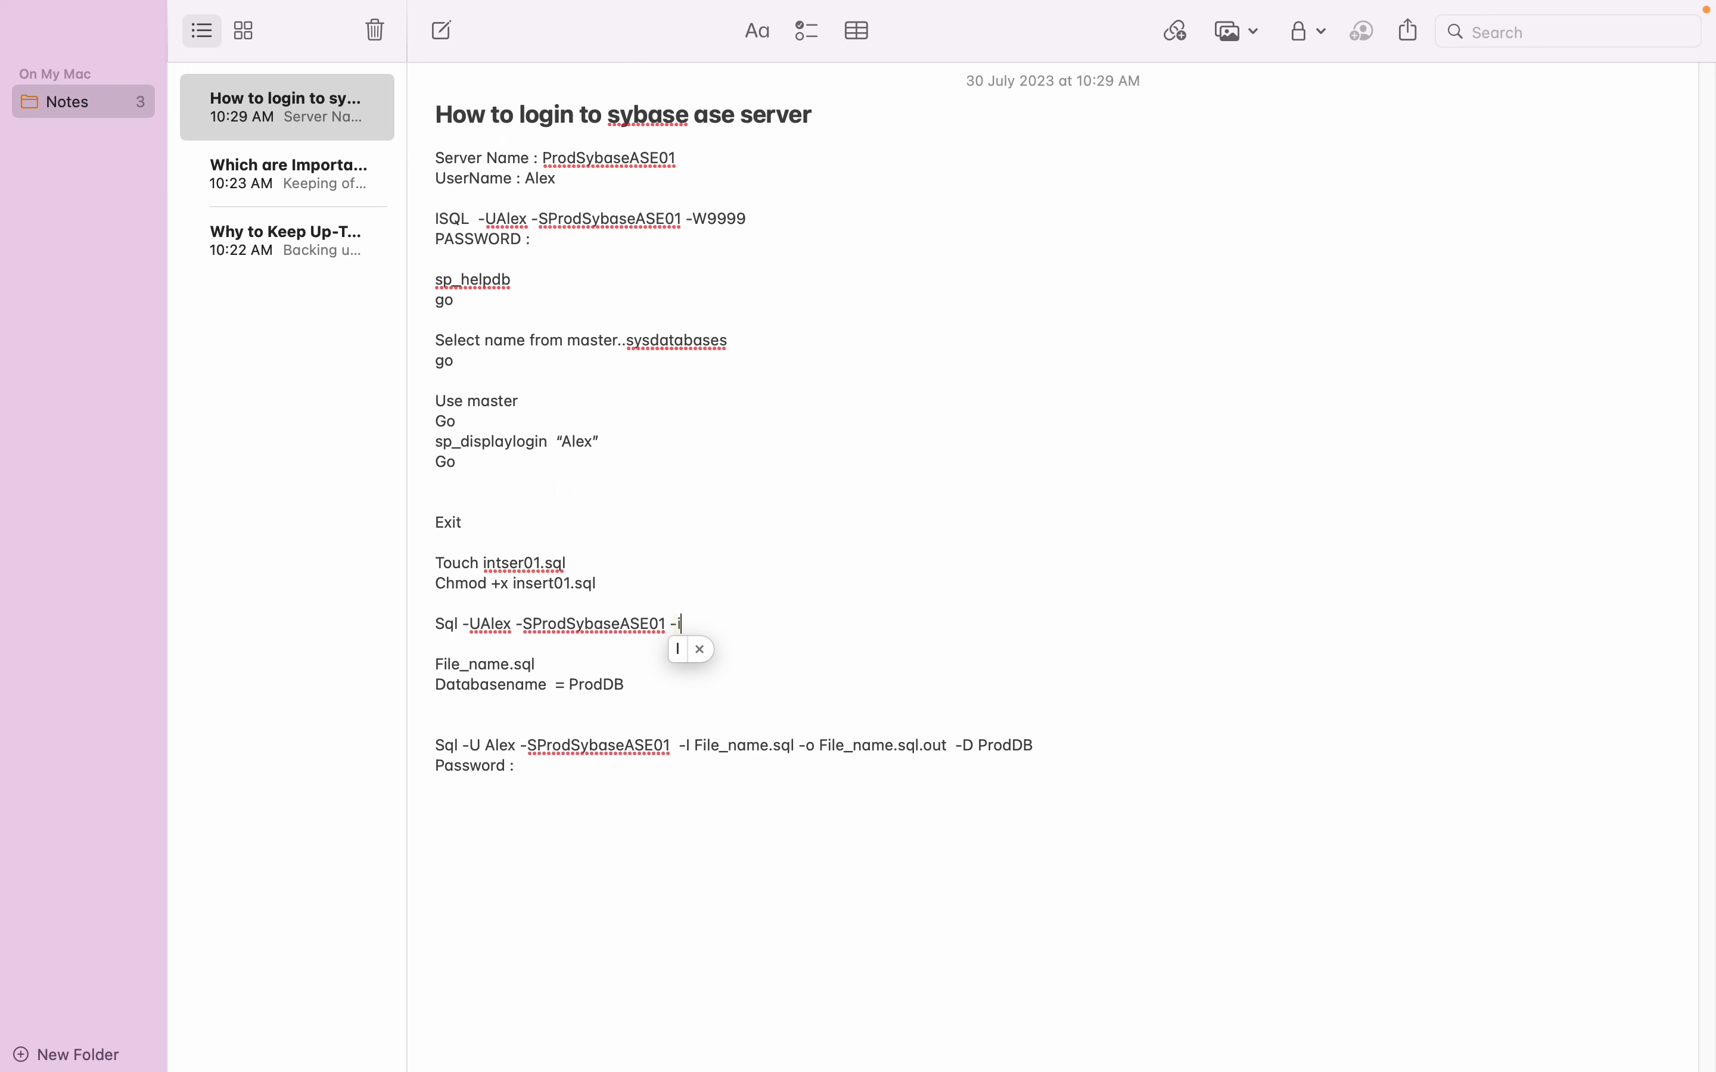
text(insert)
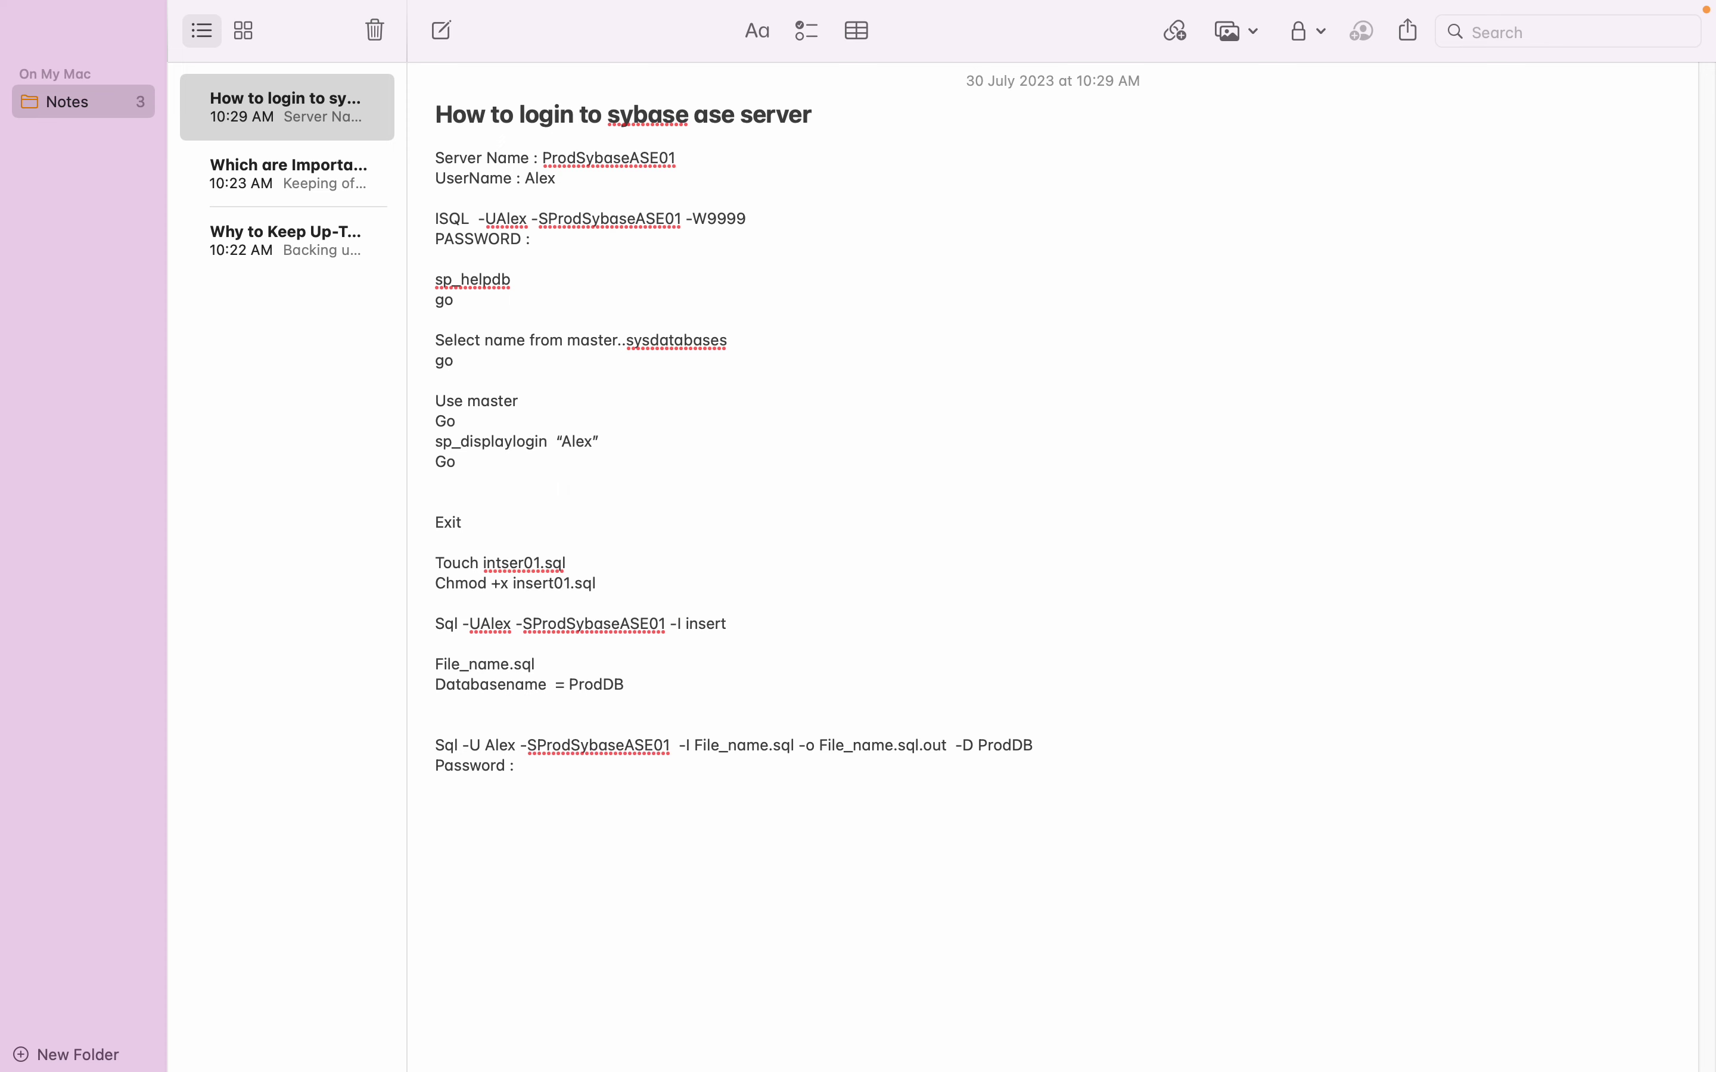
text(01.sql -o insert01.sql.out)
text(-S)
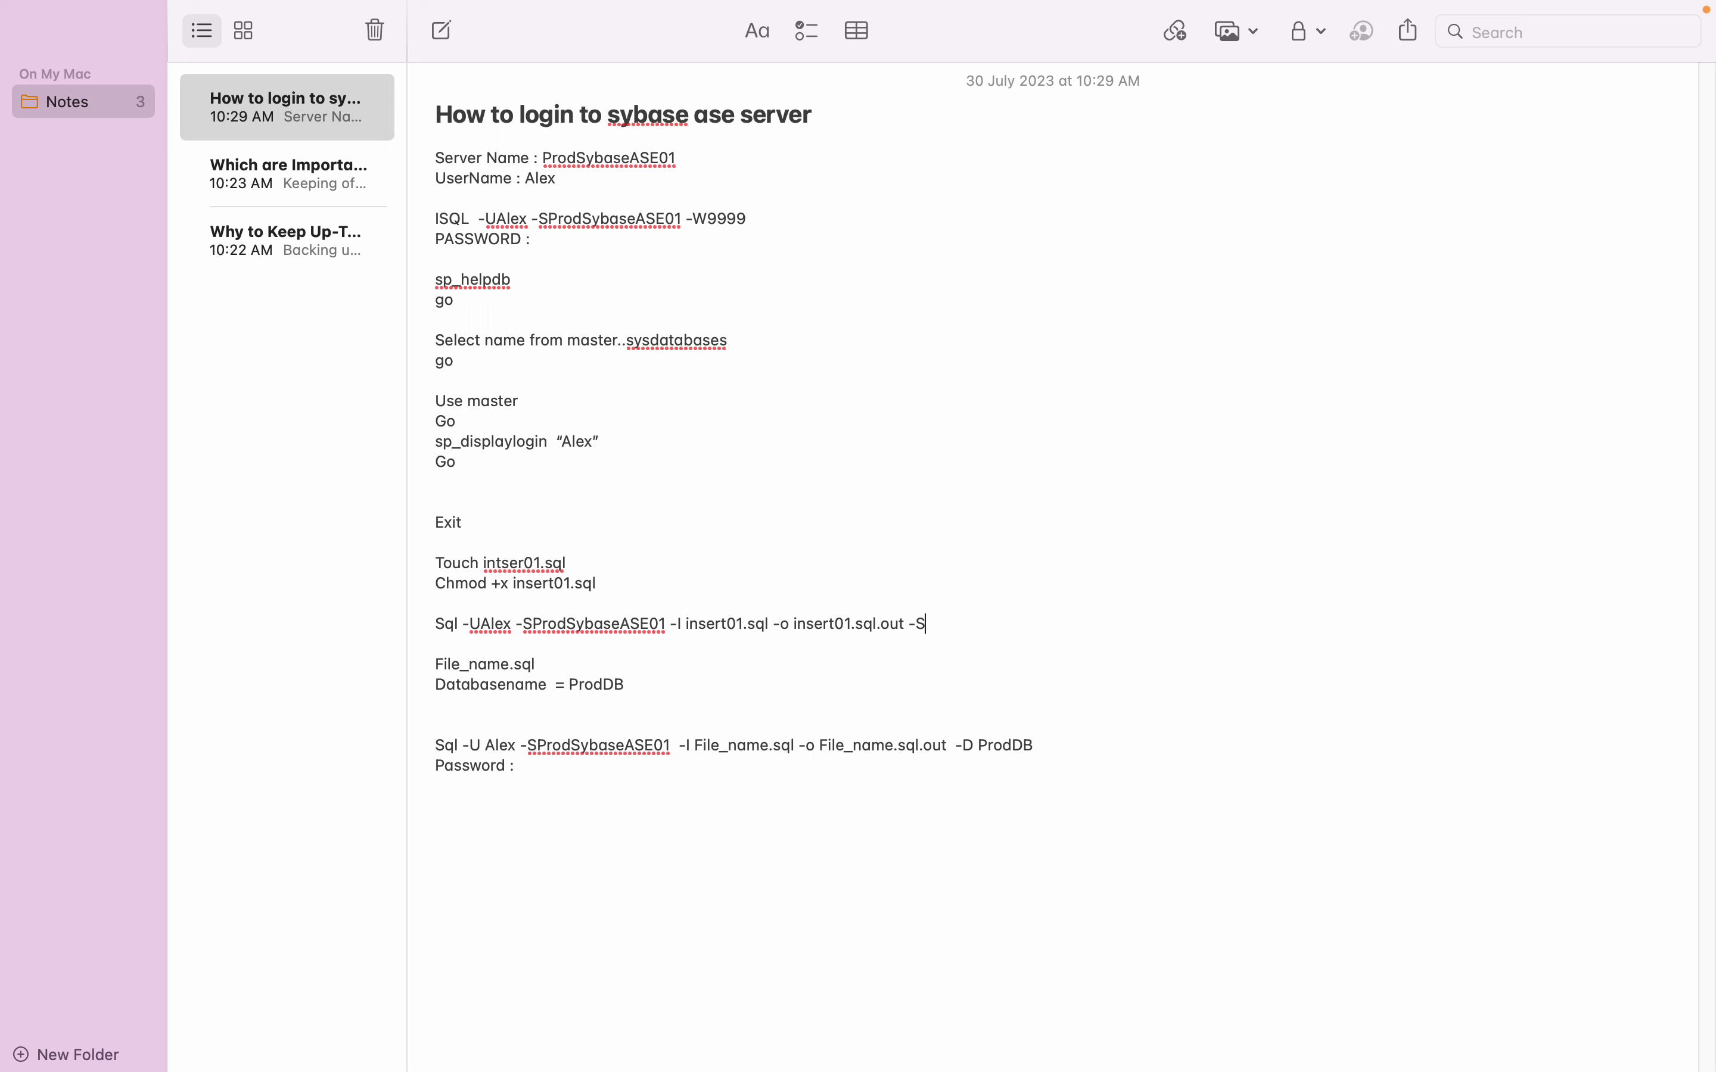
key(BackSpace)
text(W999)
key(BackSpace)
key(BackSpace)
key(BackSpace)
key(BackSpace)
key(BackSpace)
Step: Correct the new command's name to "Isql" and add blank lines below it and above Exit
key(Return)
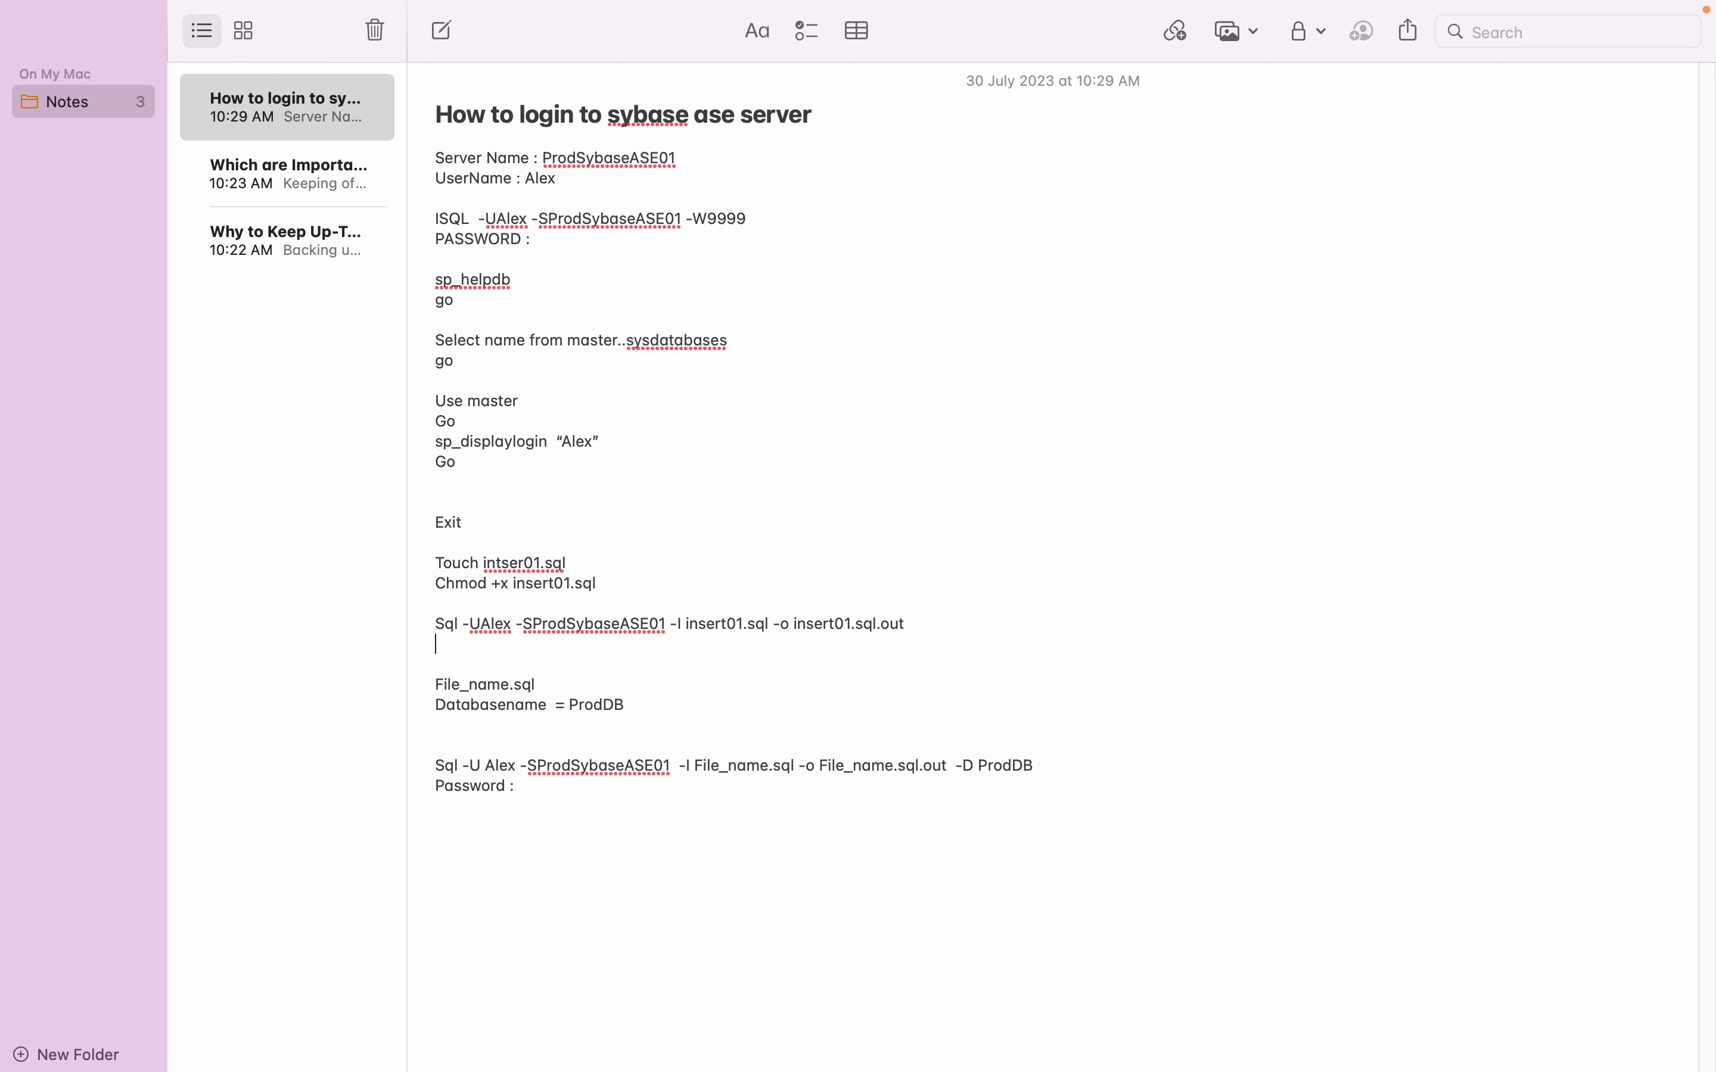
click(436, 624)
text(i)
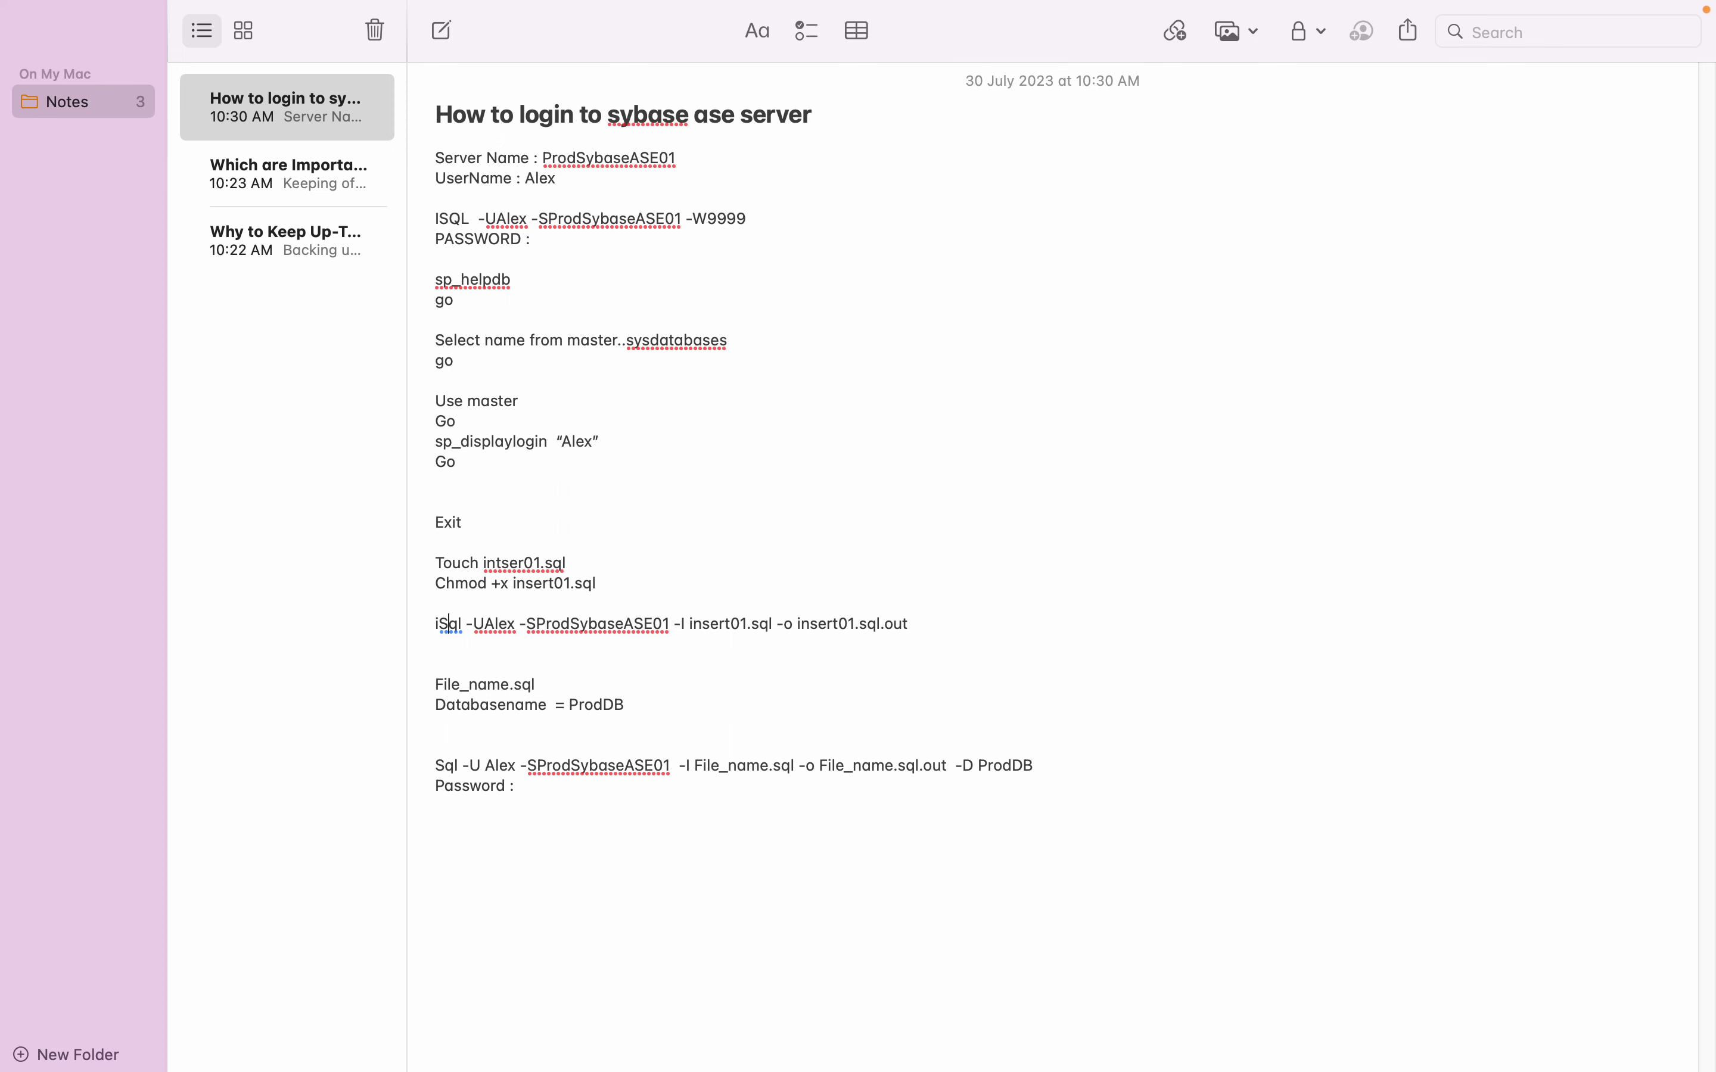
key(BackSpace)
key(BackSpace)
key(BackSpace)
key(BackSpace)
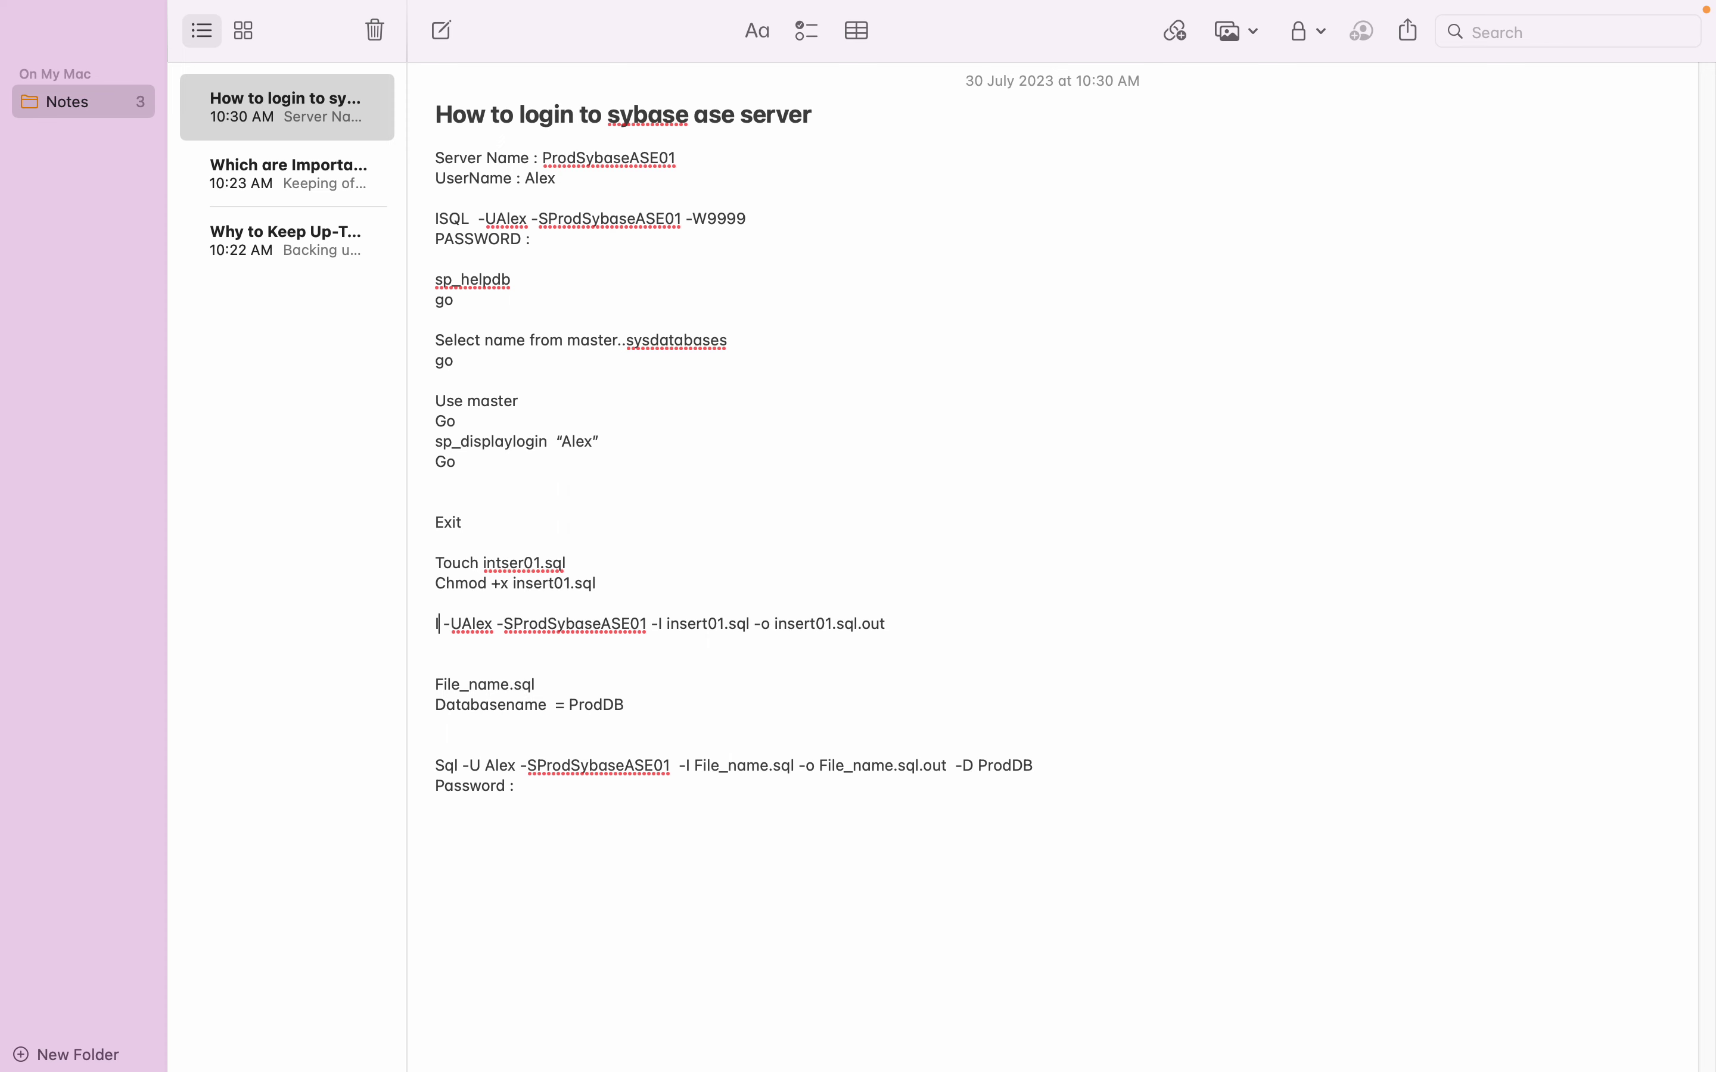
text(Isql)
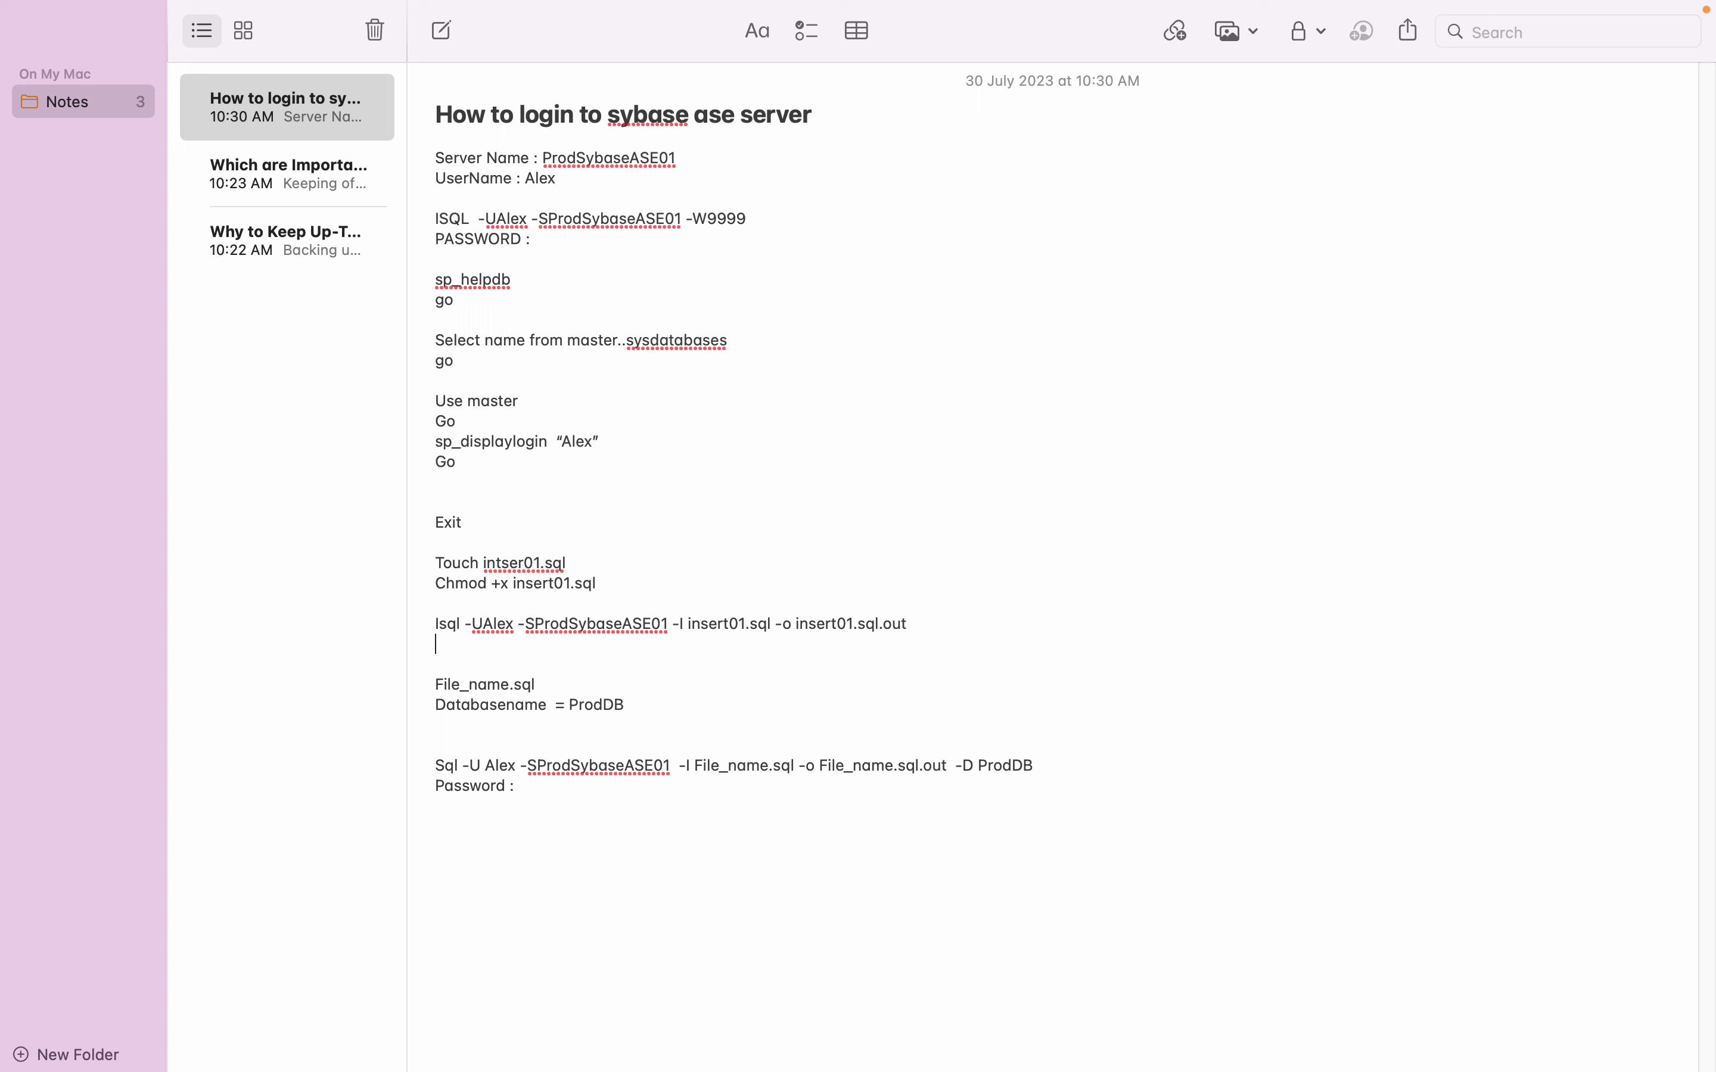
key(Return)
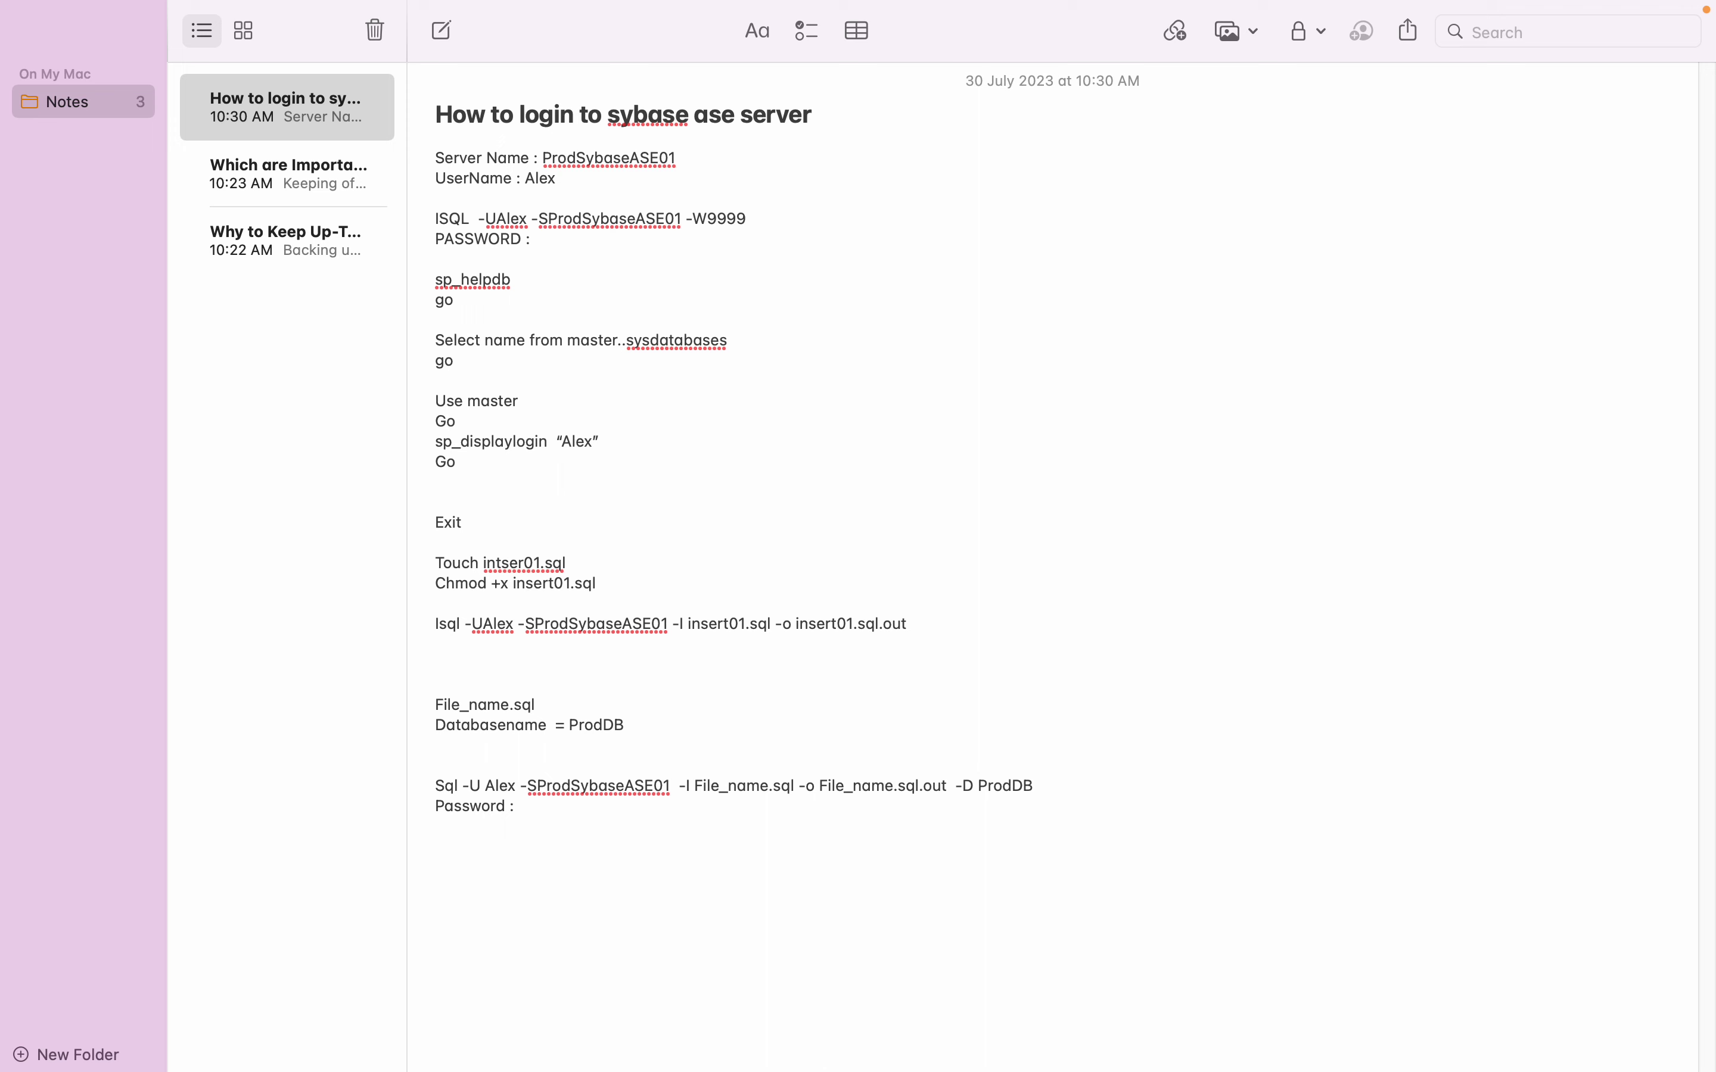
click(493, 494)
key(Return)
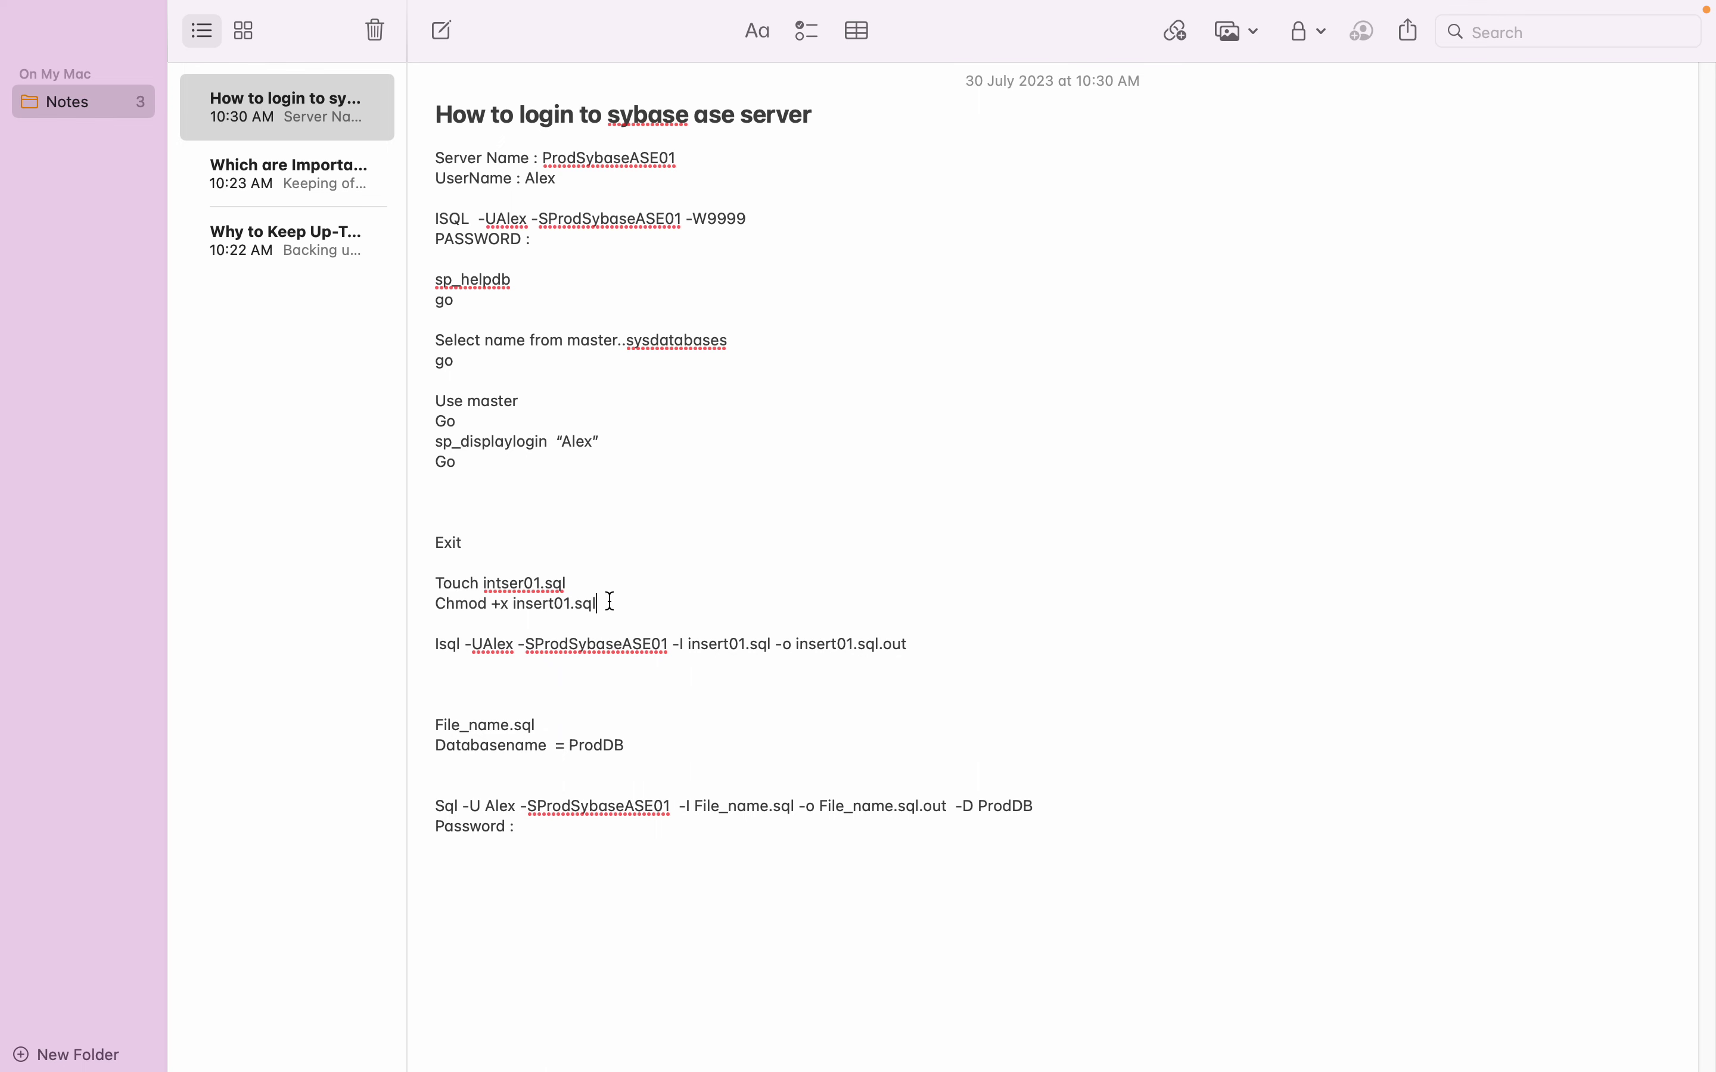
Step: Add the lines "Use USerDbname" and "Go" below the Chmod command
key(Return)
text(Use )
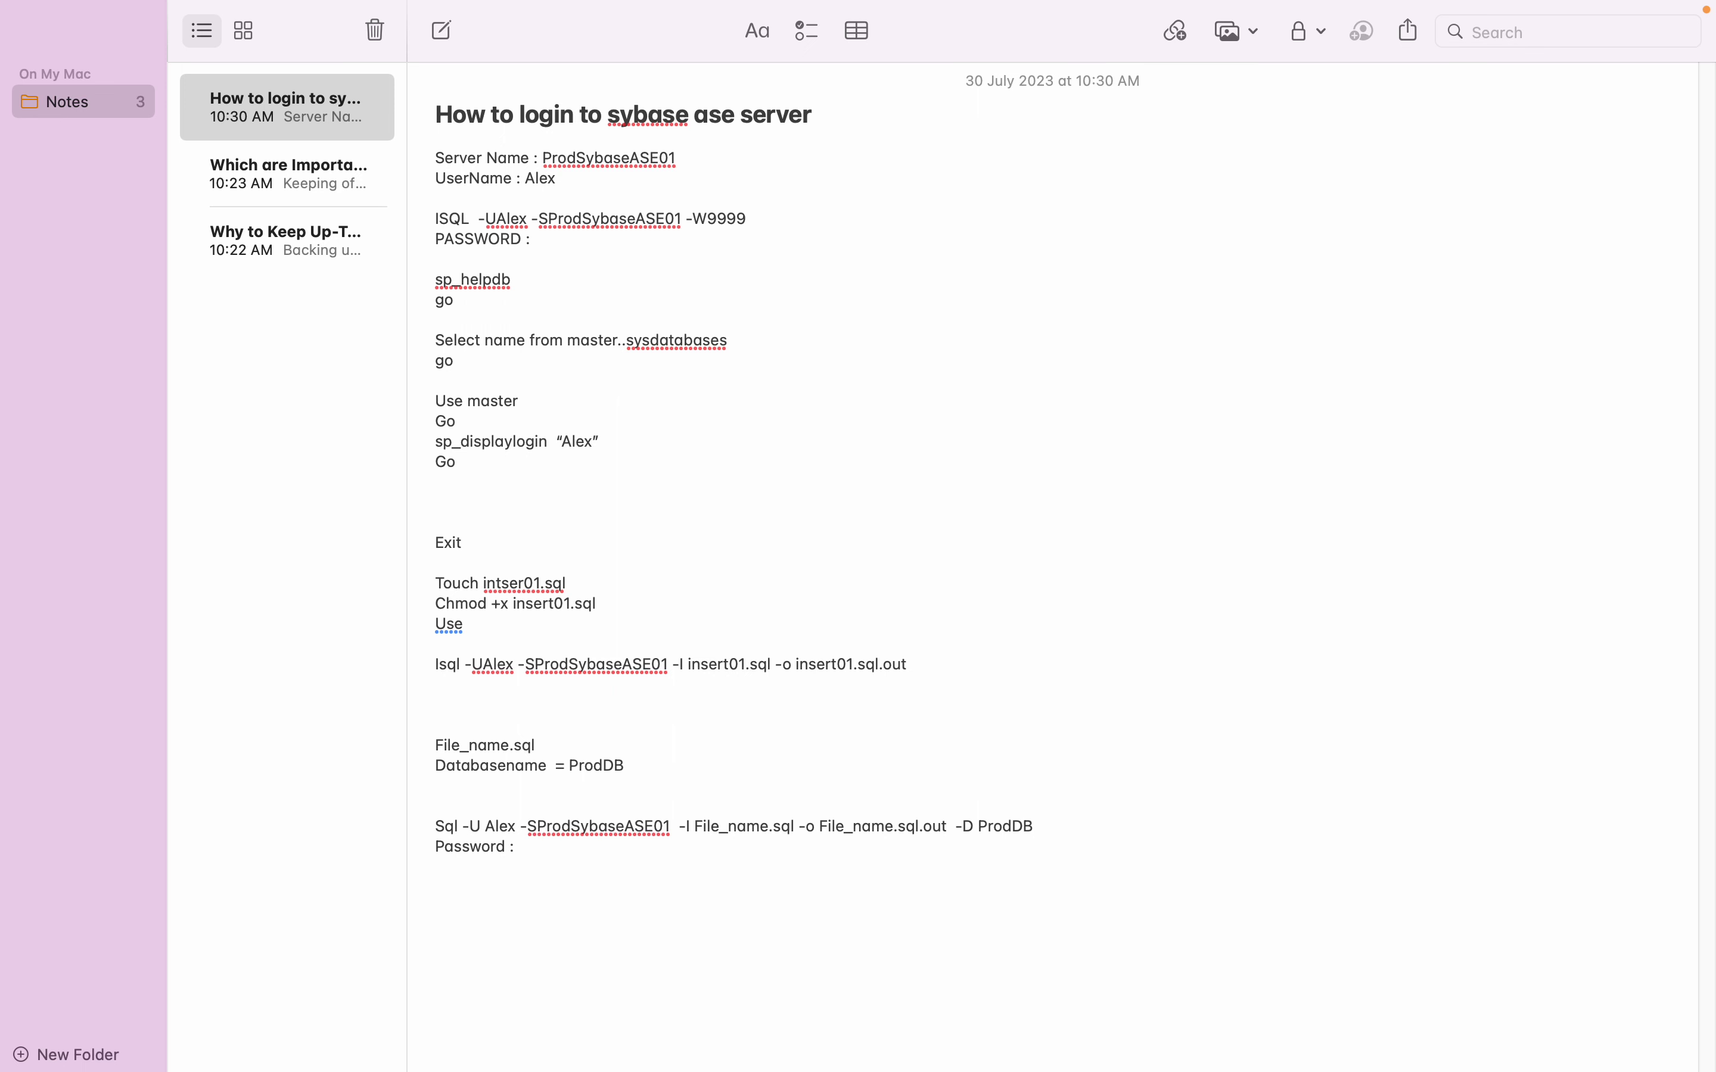
text(USerDn)
key(BackSpace)
text(bname)
key(Return)
text(go)
key(Return)
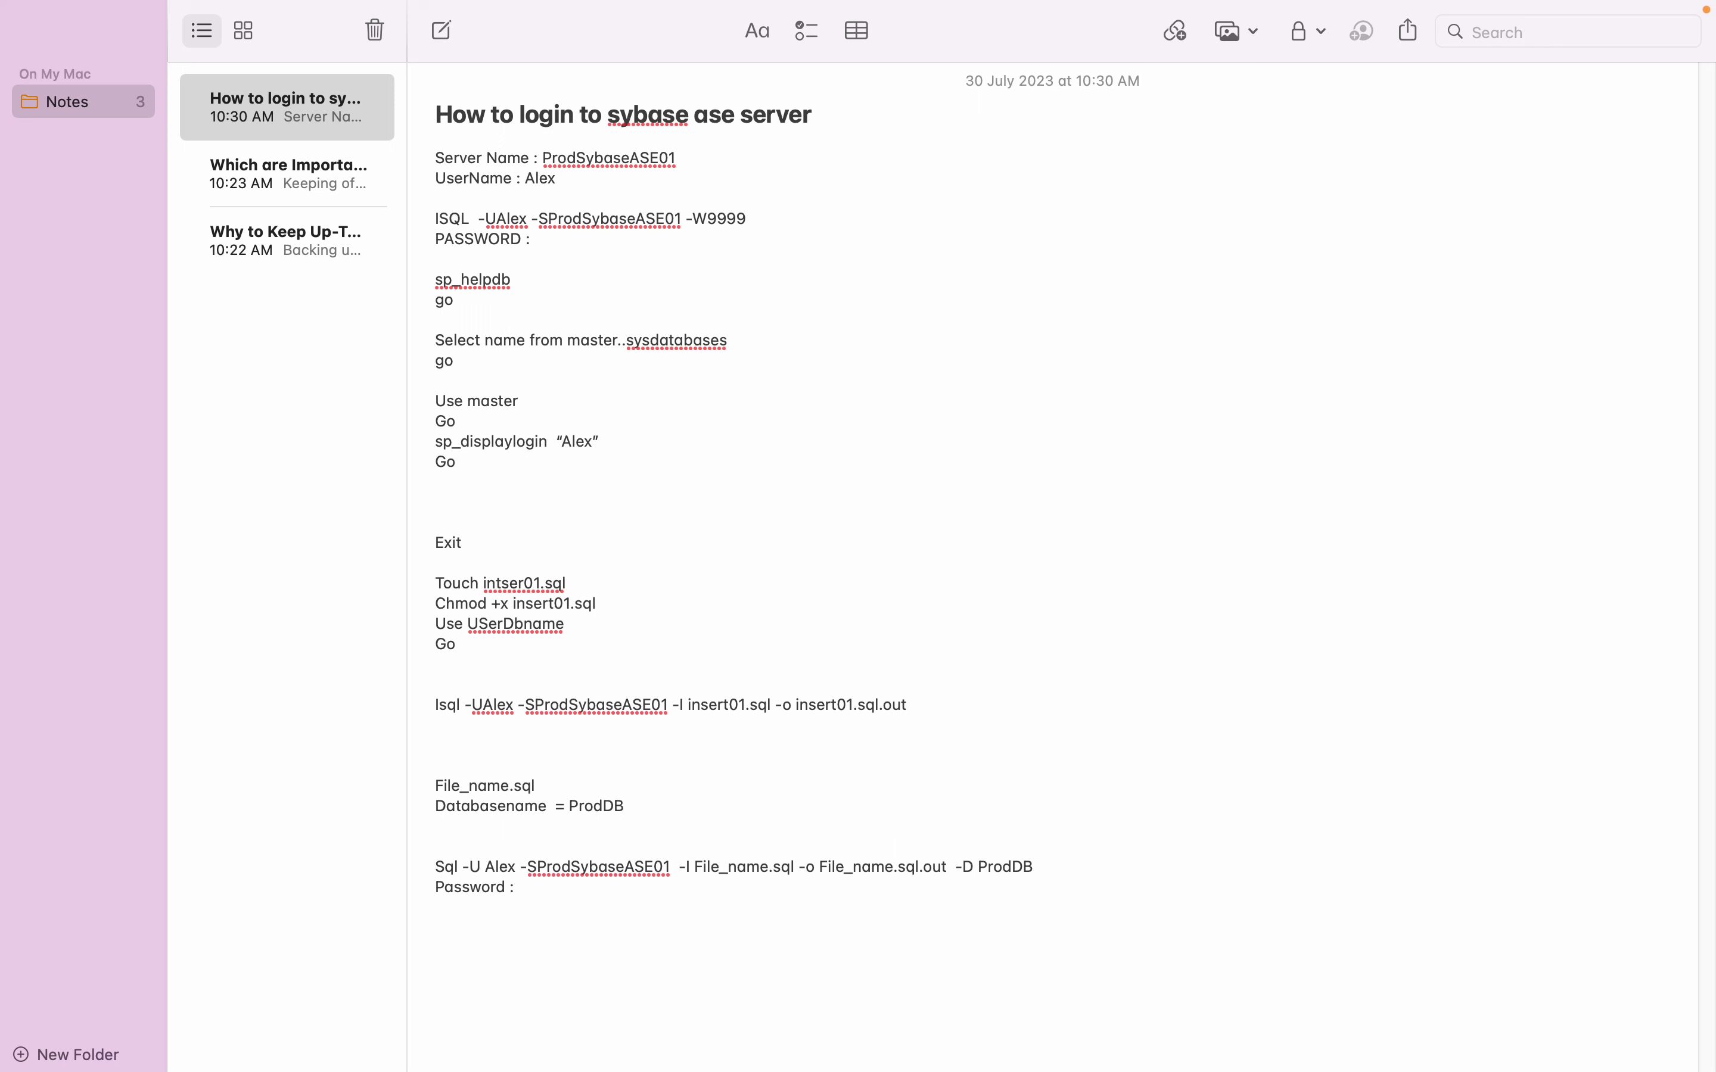
Step: Delete the Use USerDbname and Go lines below the Chmod command
key(BackSpace)
key(BackSpace)
key(BackSpace)
key(BackSpace)
key(BackSpace)
key(BackSpace)
key(BackSpace)
key(BackSpace)
key(BackSpace)
key(BackSpace)
key(BackSpace)
key(BackSpace)
key(BackSpace)
key(BackSpace)
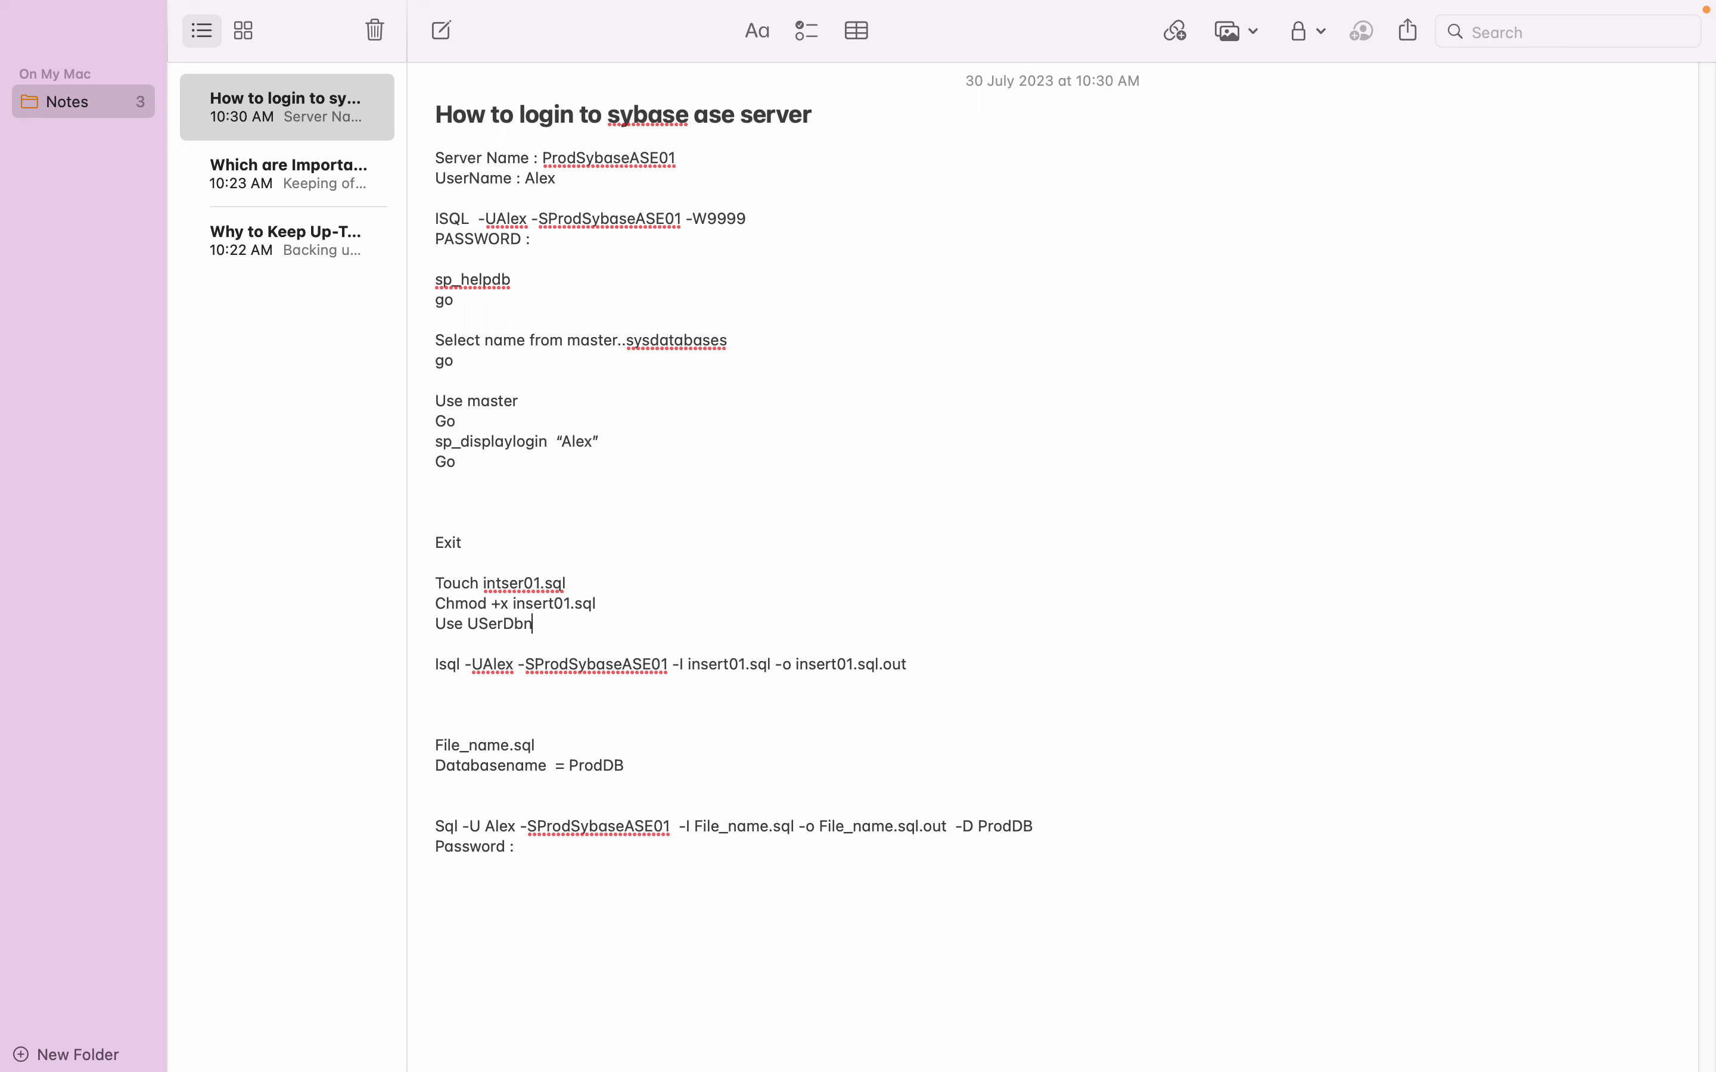
key(BackSpace)
key(BackSpace)
key(BackSpace)
key(BackSpace)
Step: Append "-D UserDBName" to the Isql command that runs insert01.sql and start a new line below it
click(934, 666)
text(-D UserDBName)
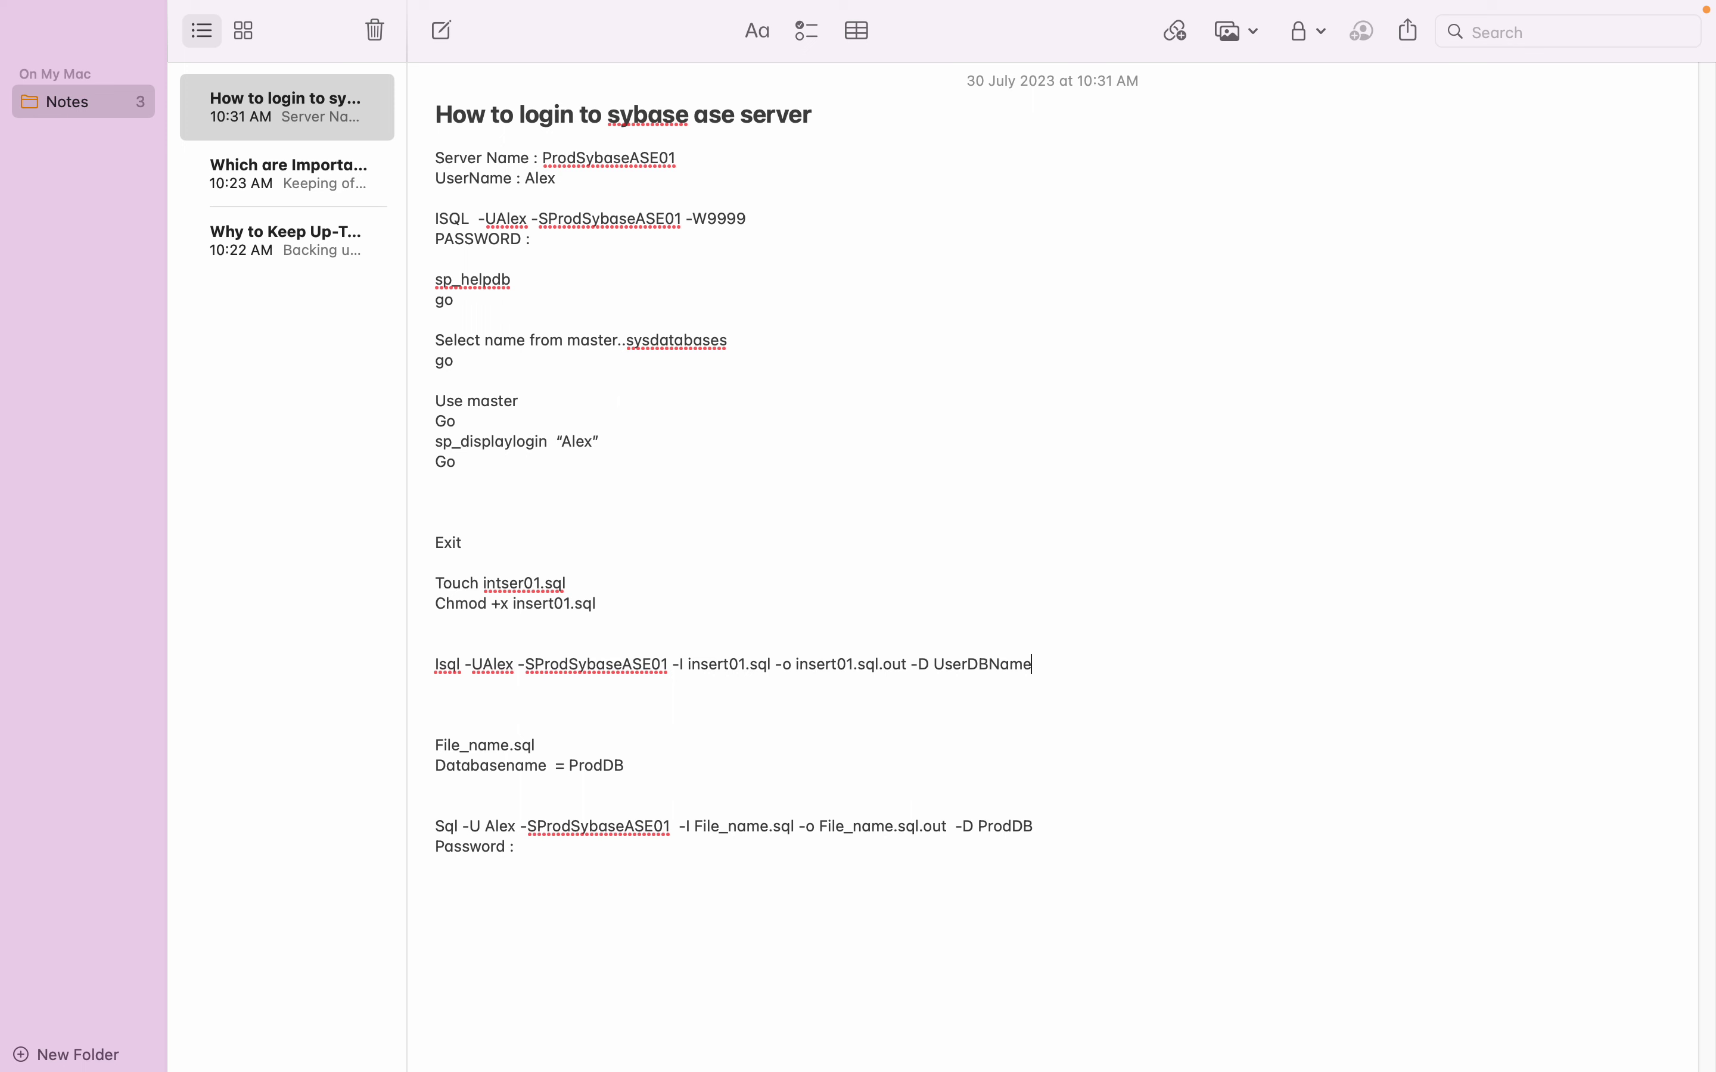
key(Return)
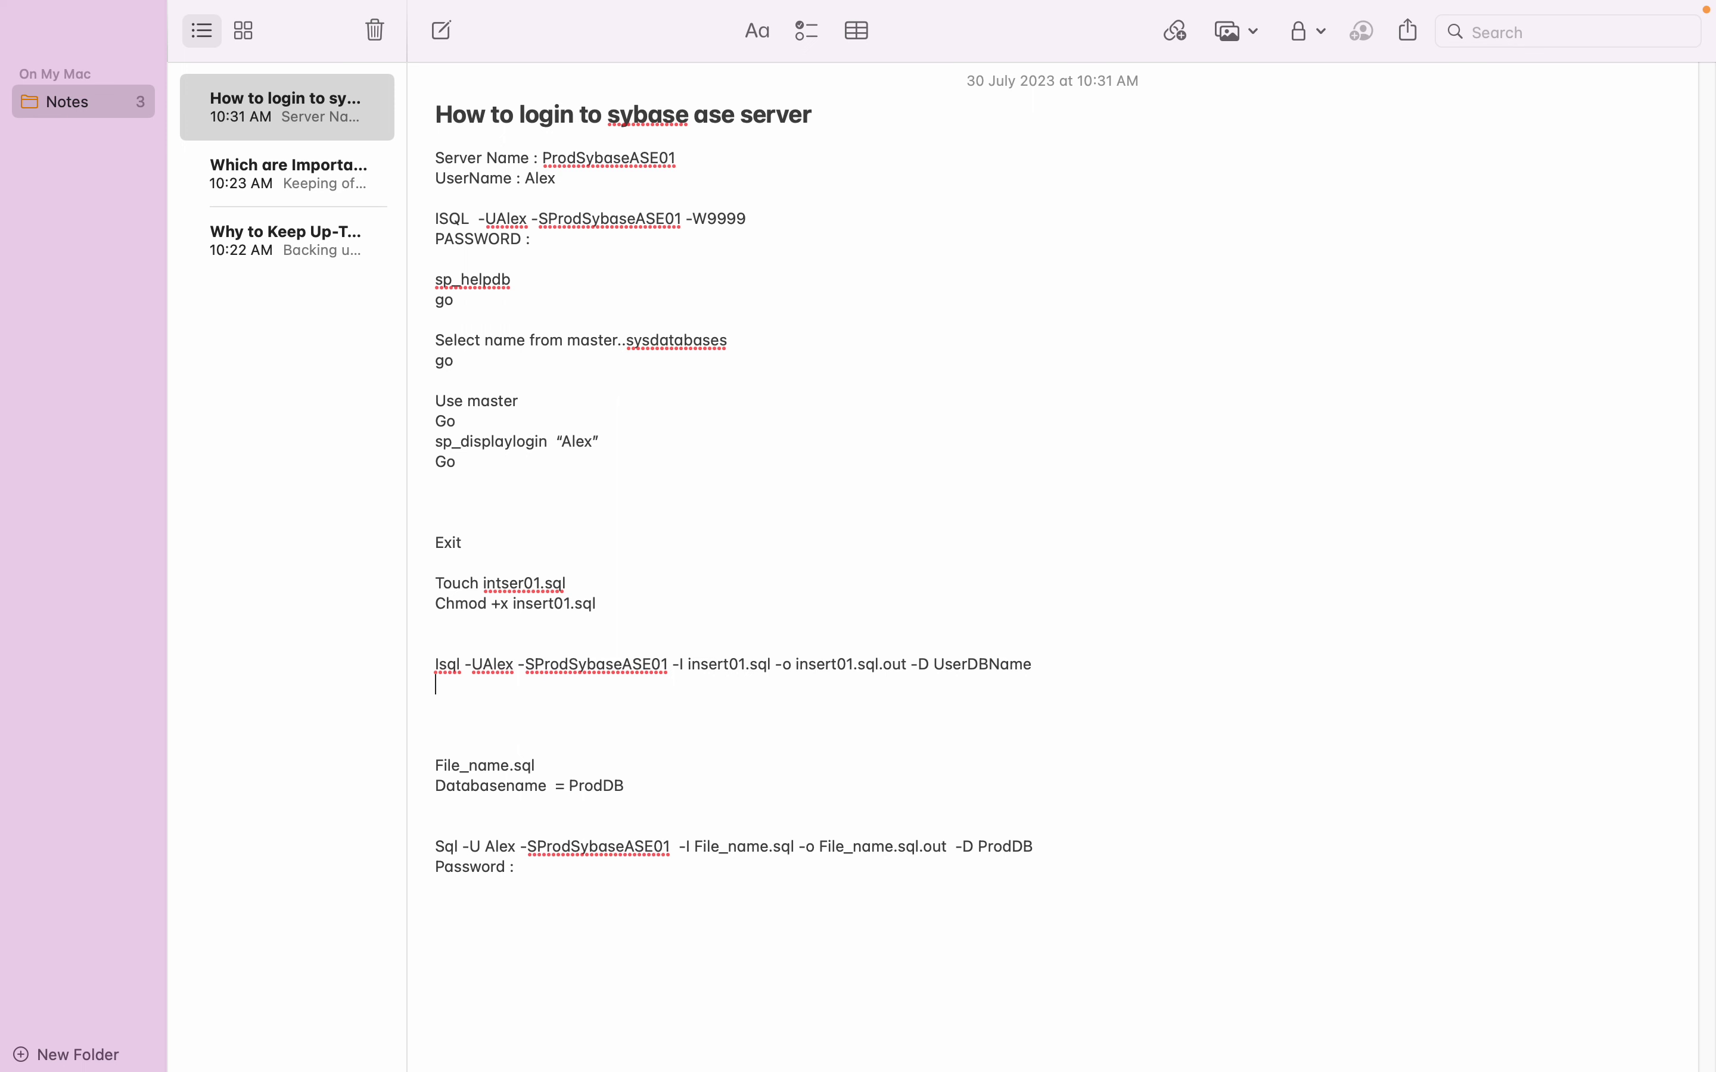